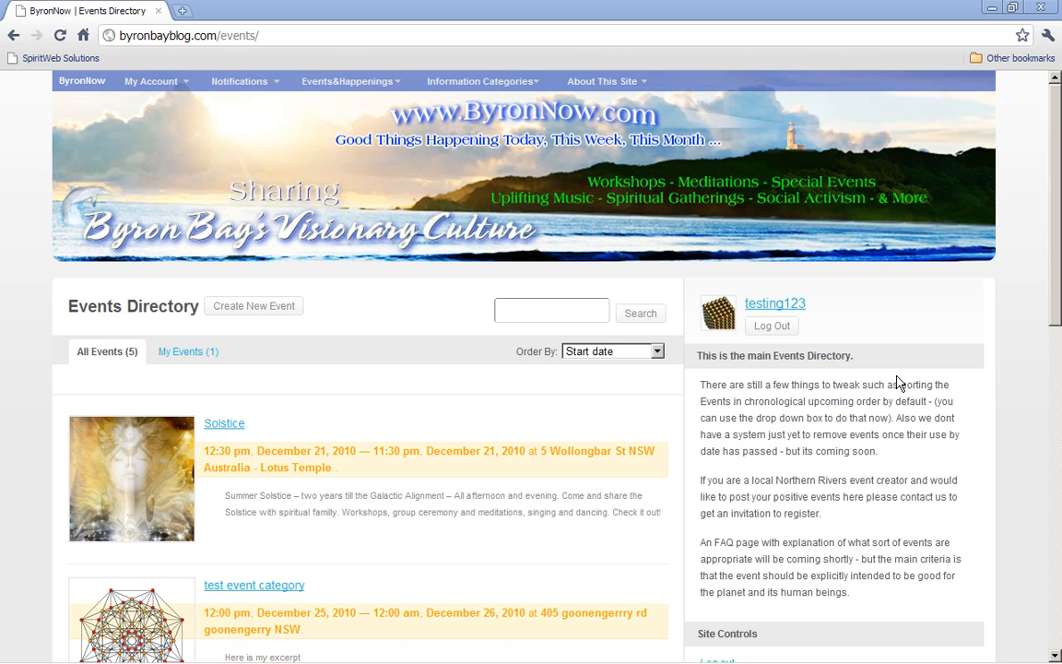
Open the Solstice event from the Events Directory in a new browser tab and switch to it
mouse_move(392, 94)
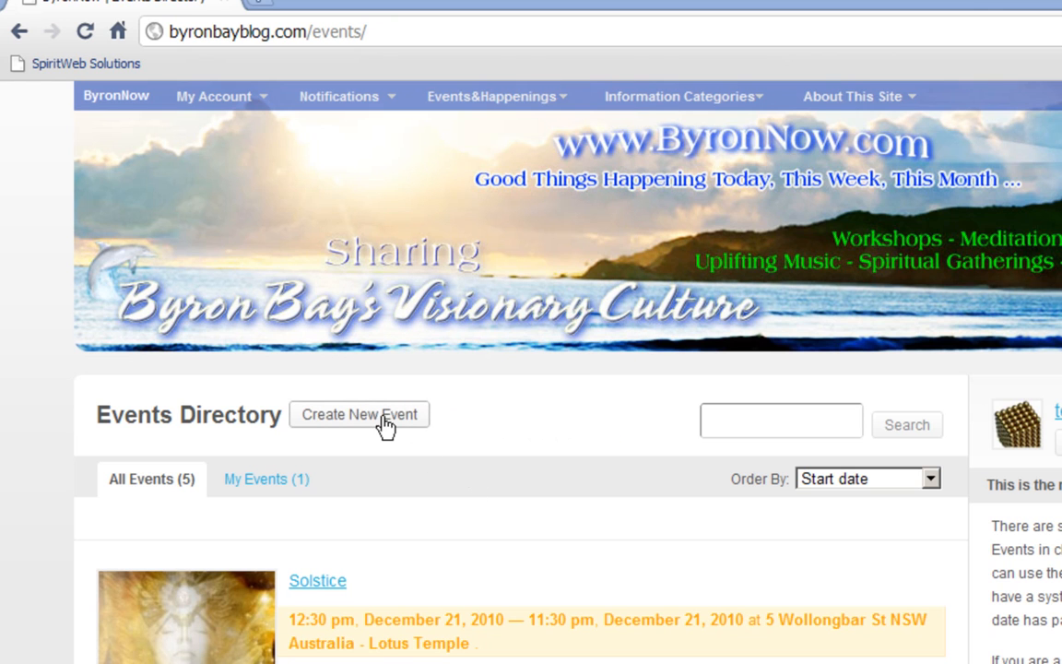
right_click(329, 578)
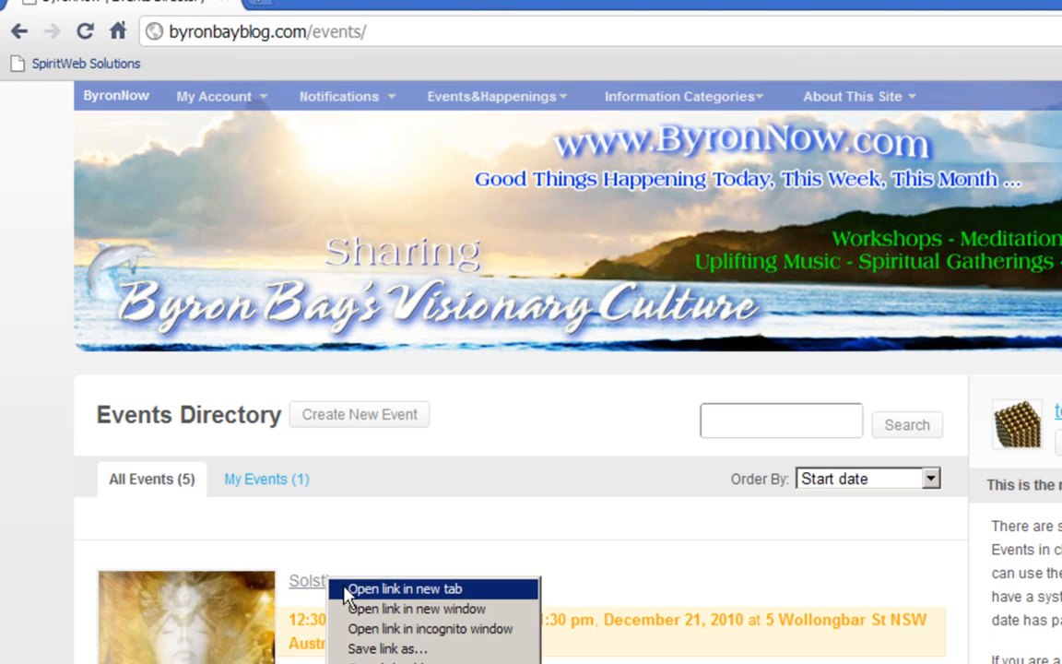
click(345, 588)
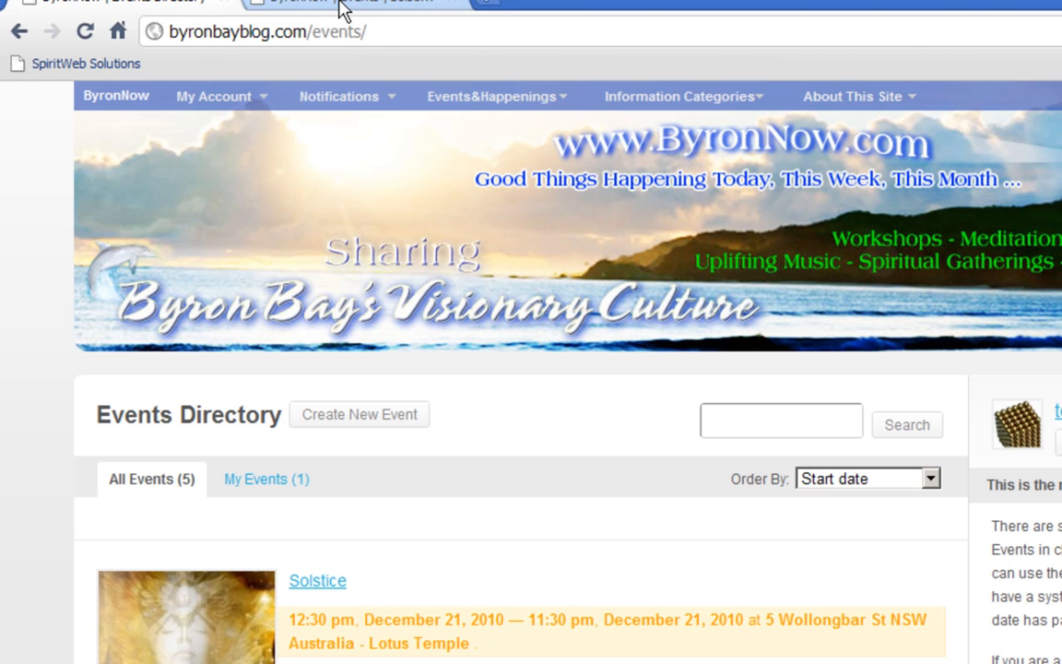
click(343, 7)
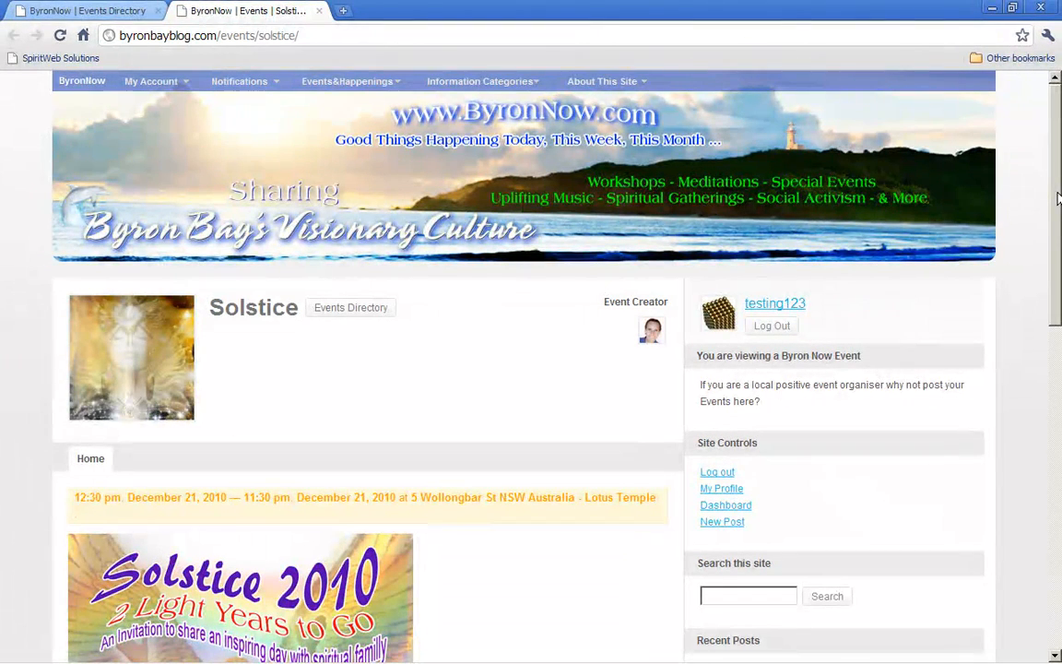
Examine the Solstice event's date, venue, flyer, description and map, and close its page
drag(1058, 198, 1057, 274)
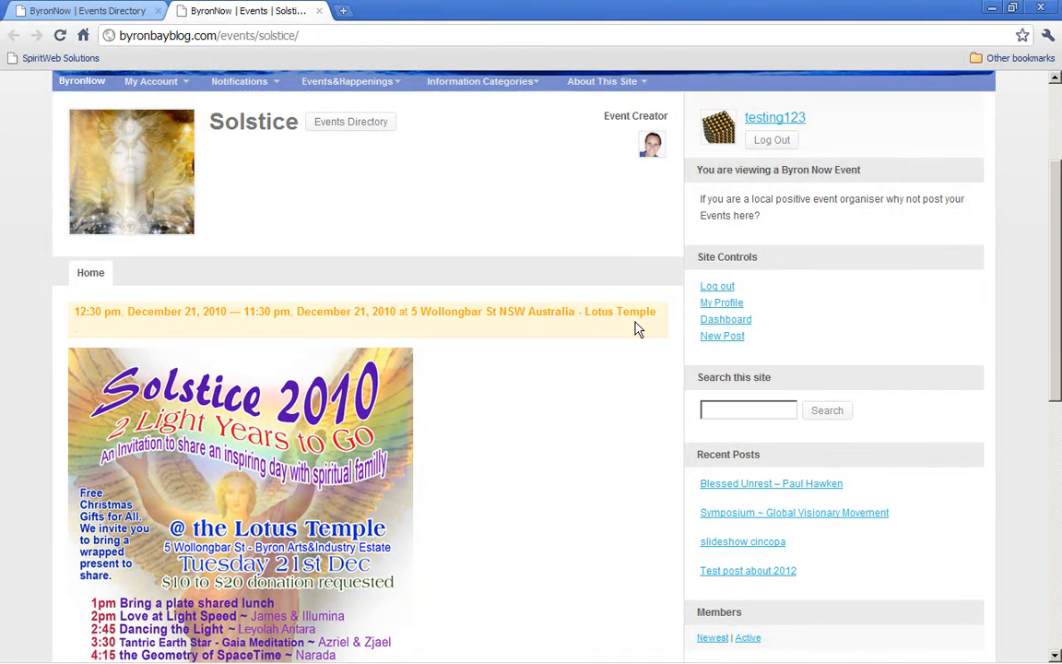
drag(1057, 314, 1057, 378)
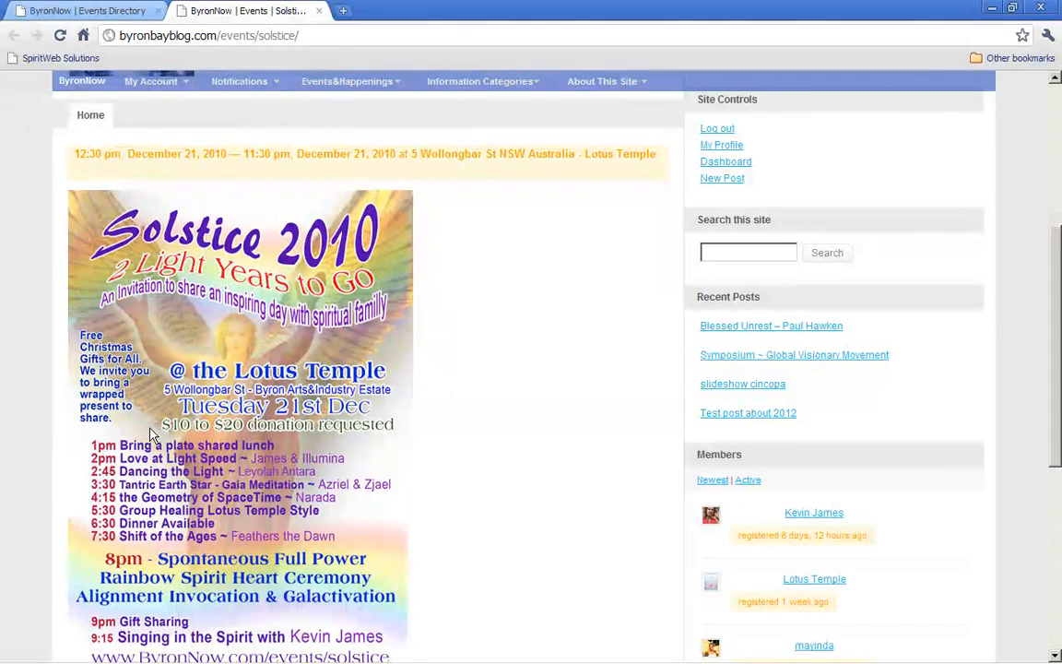
drag(1058, 321, 1059, 399)
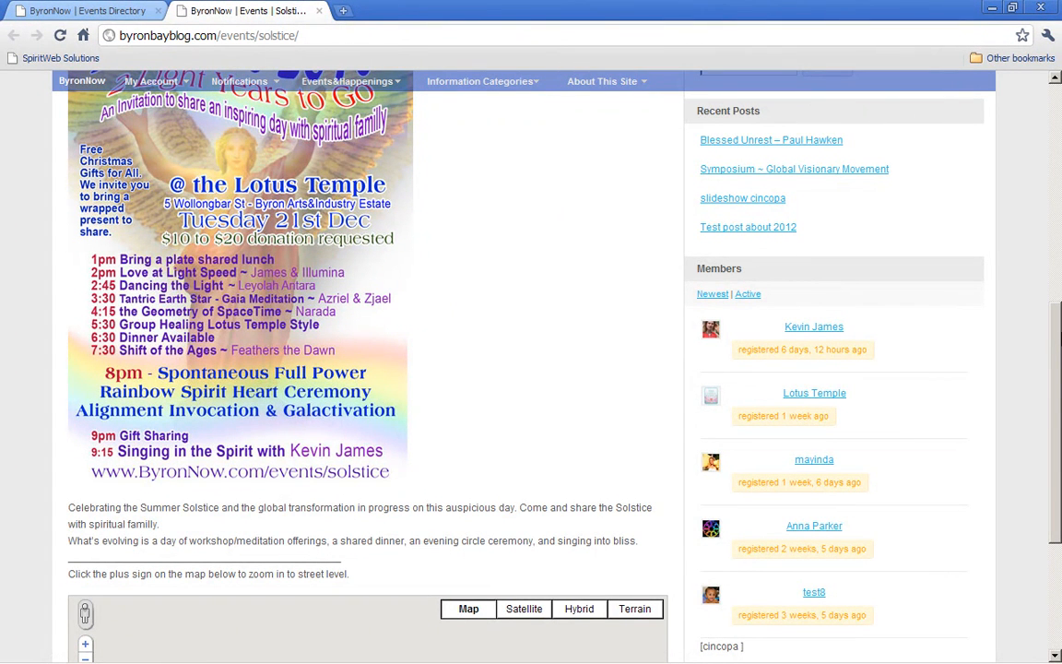
drag(1057, 337, 1055, 438)
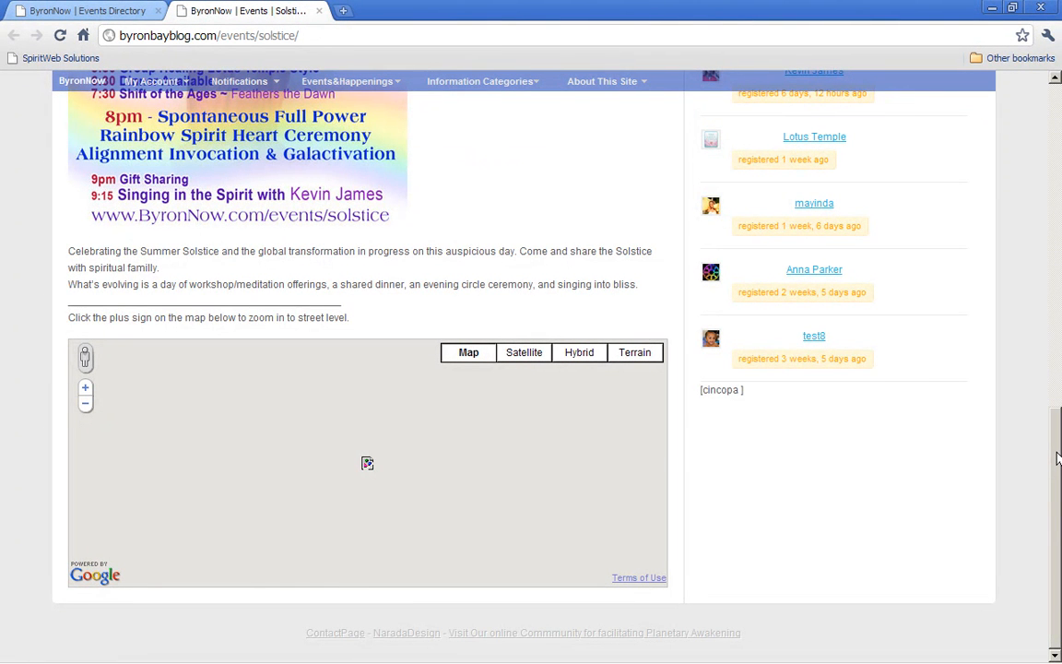
drag(1057, 458, 1057, 123)
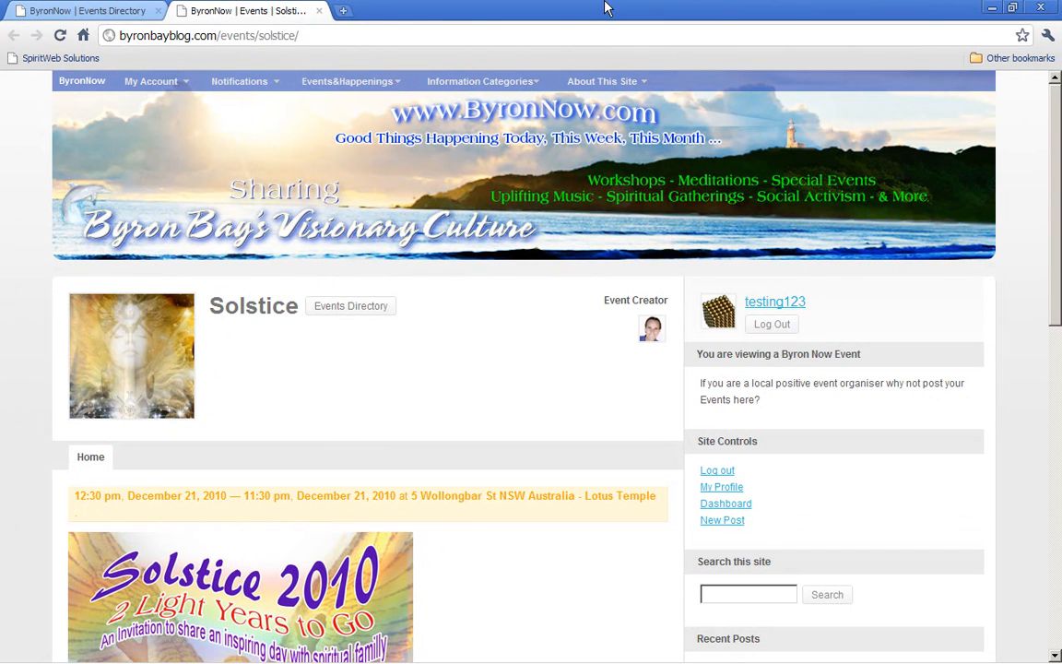
click(320, 13)
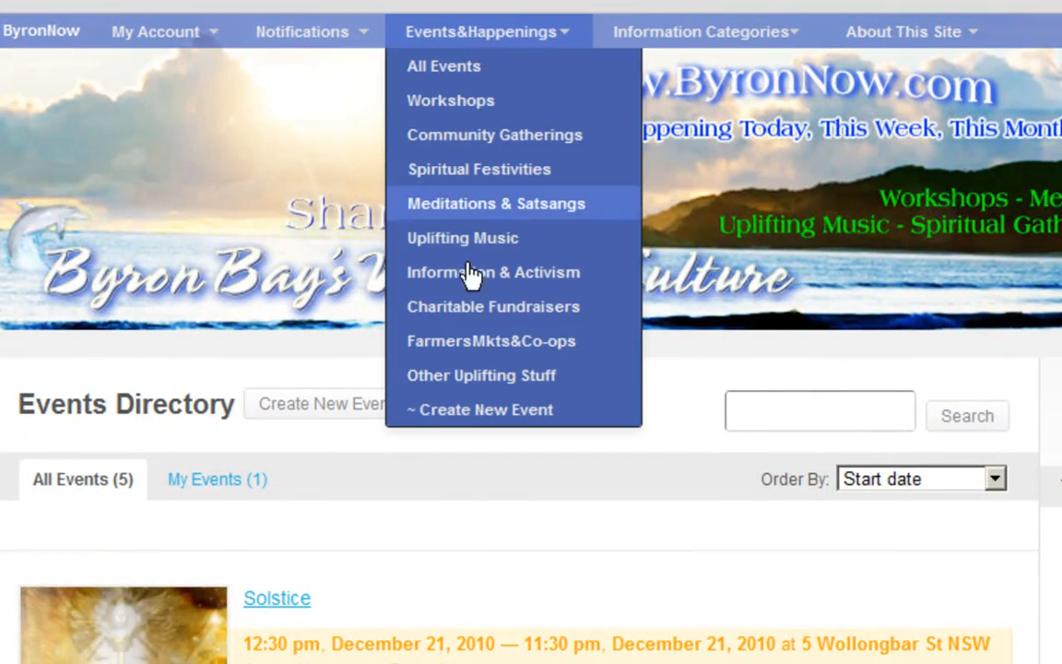
Create a new event and enter "test event" as its title
mouse_move(481, 42)
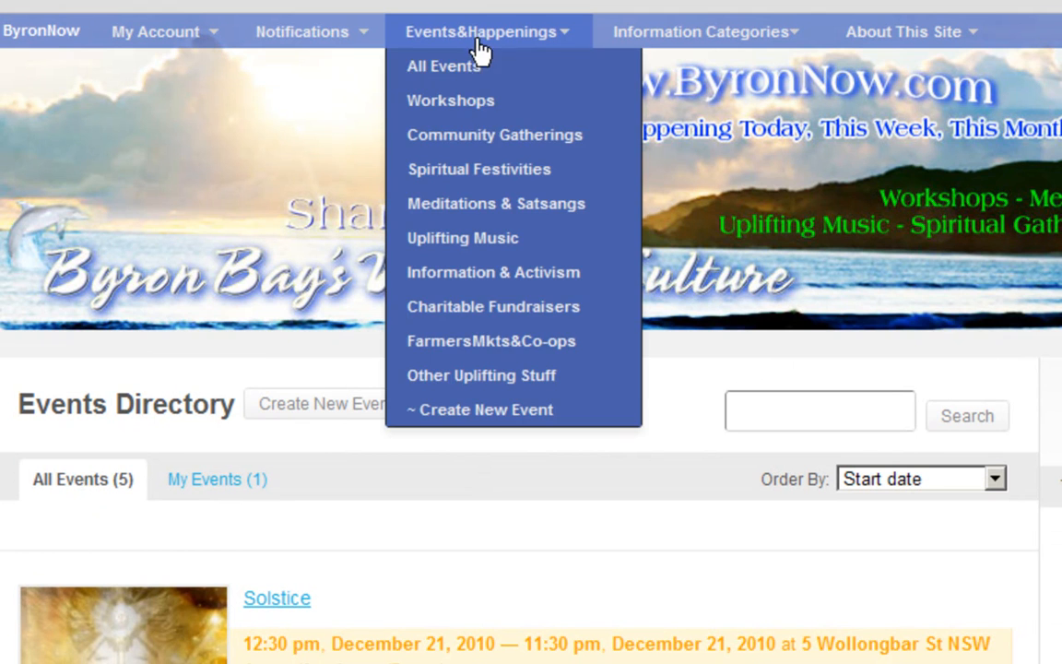
click(496, 411)
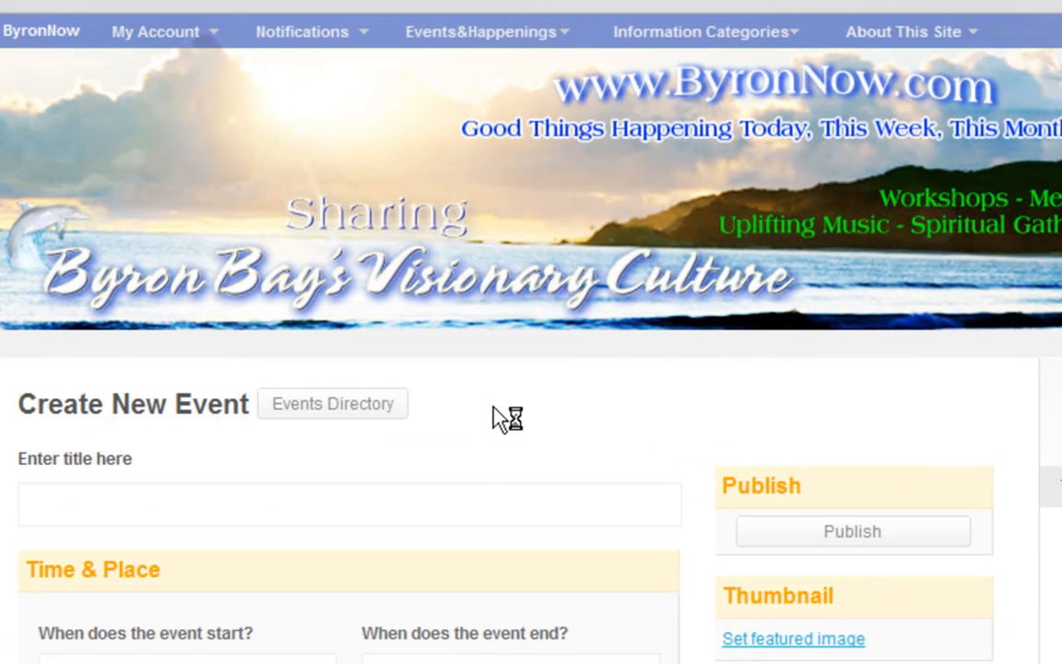
click(316, 493)
text(test event)
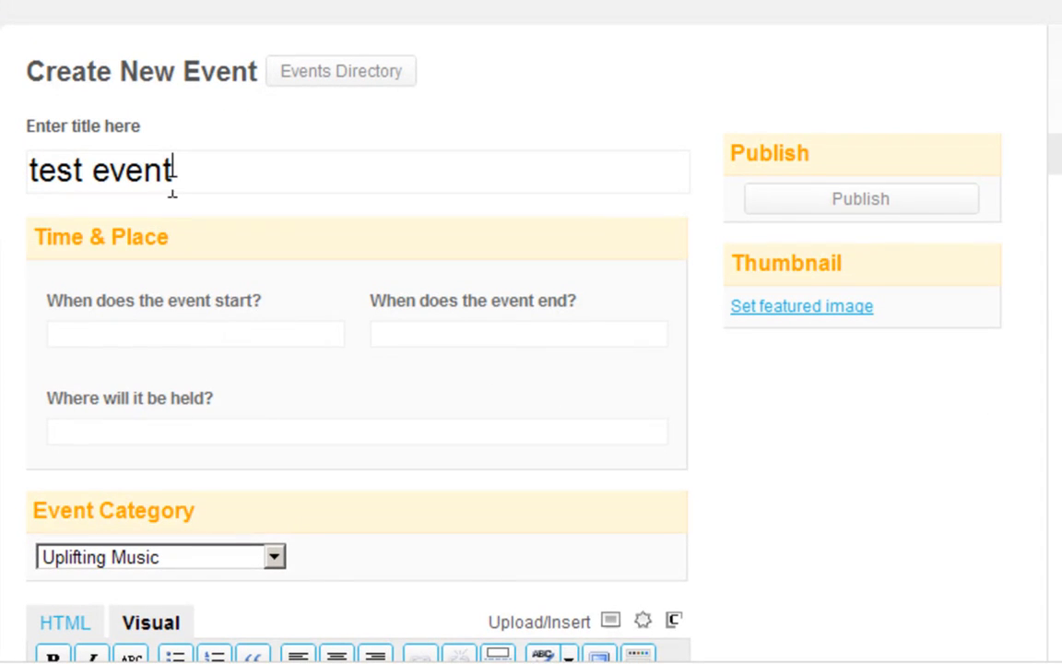
Set both the event's start and end to 12/31/2010 00:00
click(140, 330)
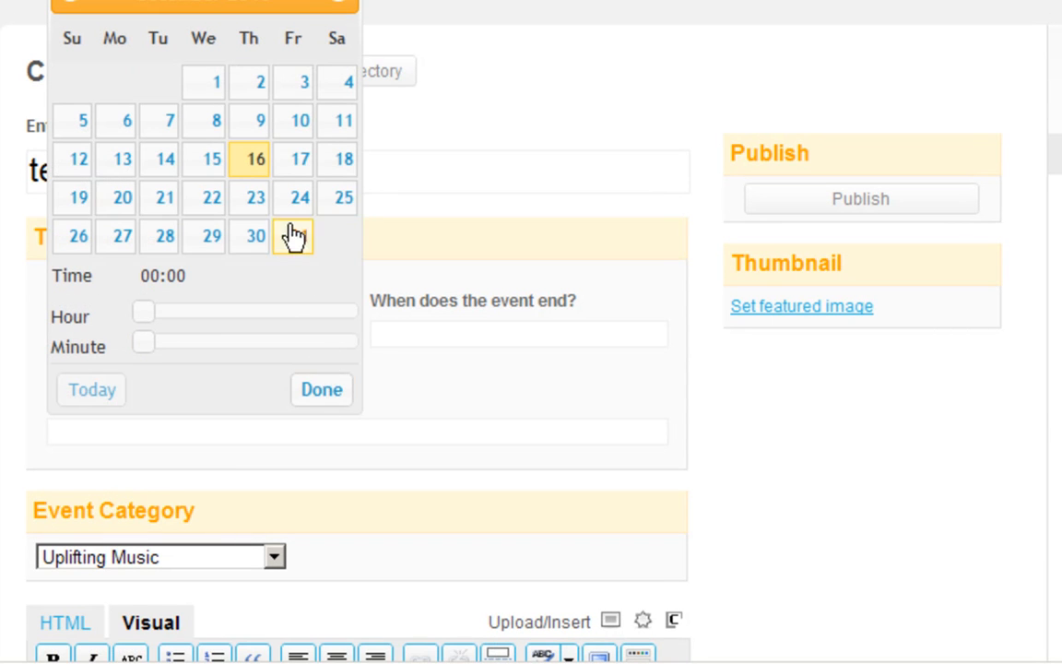
click(320, 391)
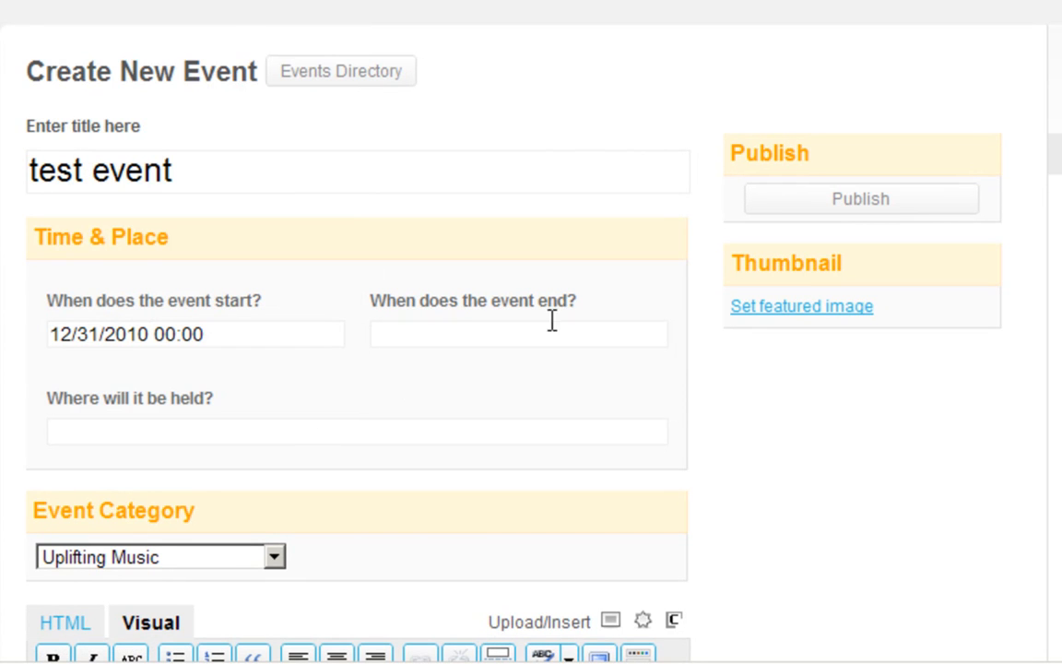
click(553, 329)
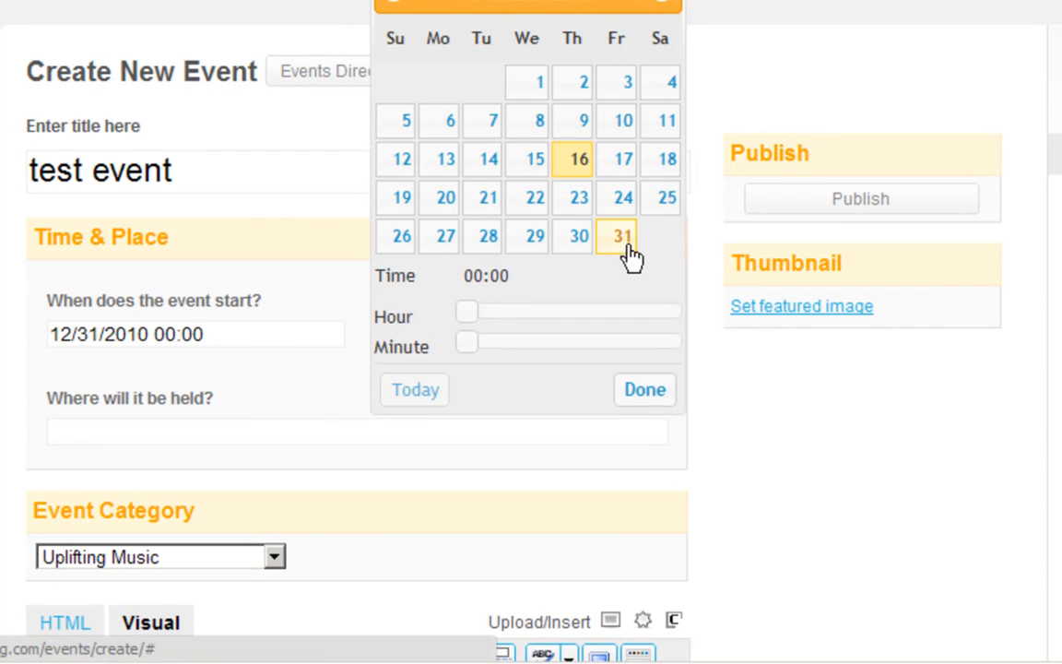
click(645, 391)
Fill in where the event is held with the suggested Lotus Temple address
click(291, 426)
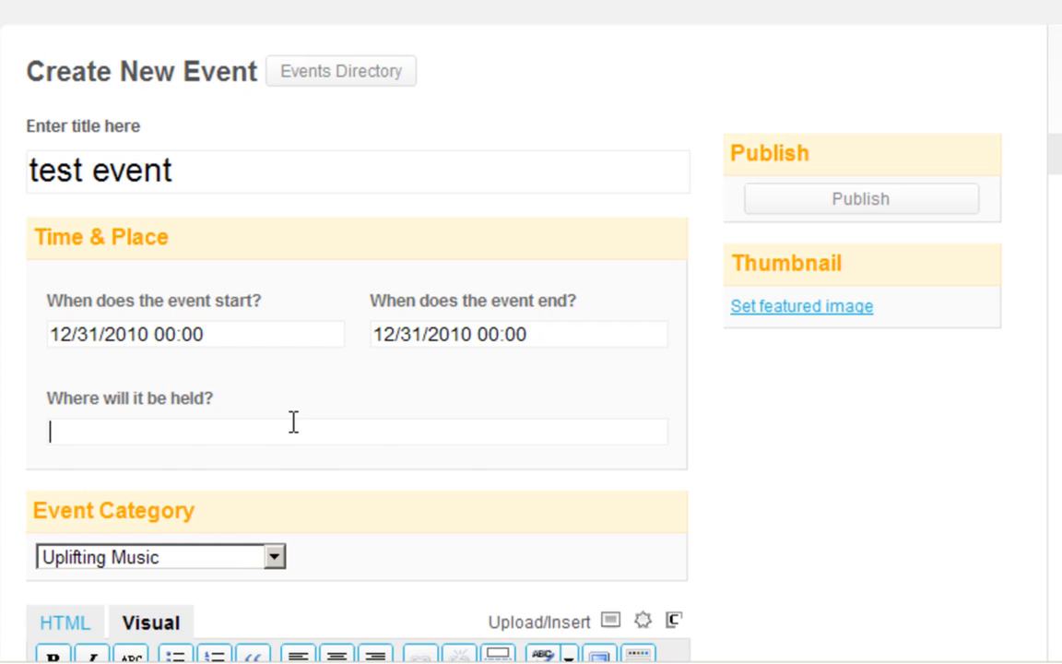
text(5)
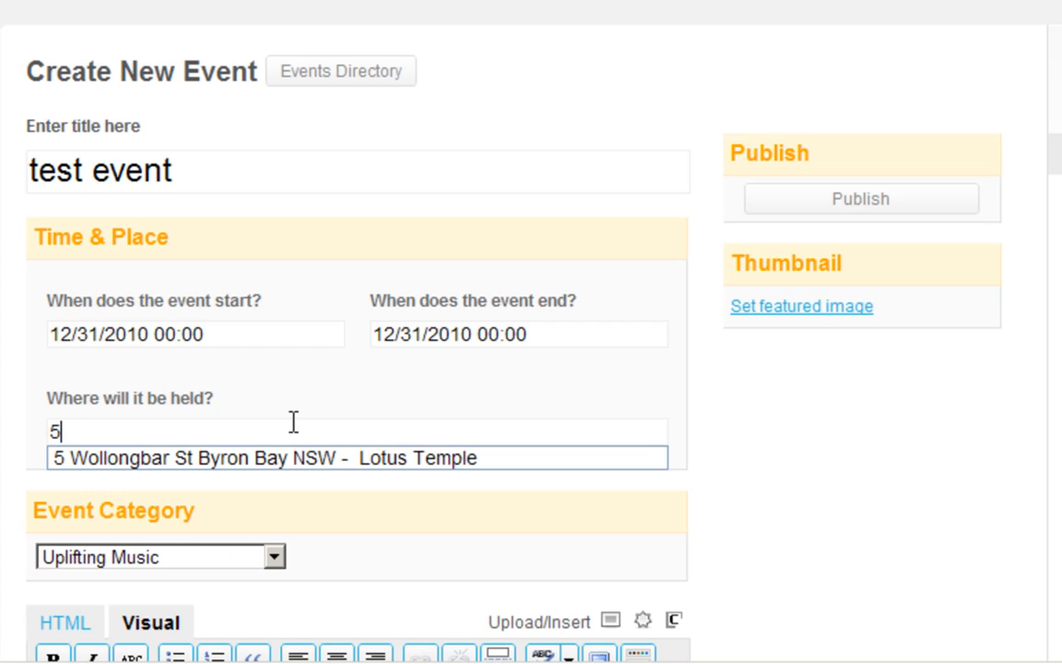
key(Down)
key(Return)
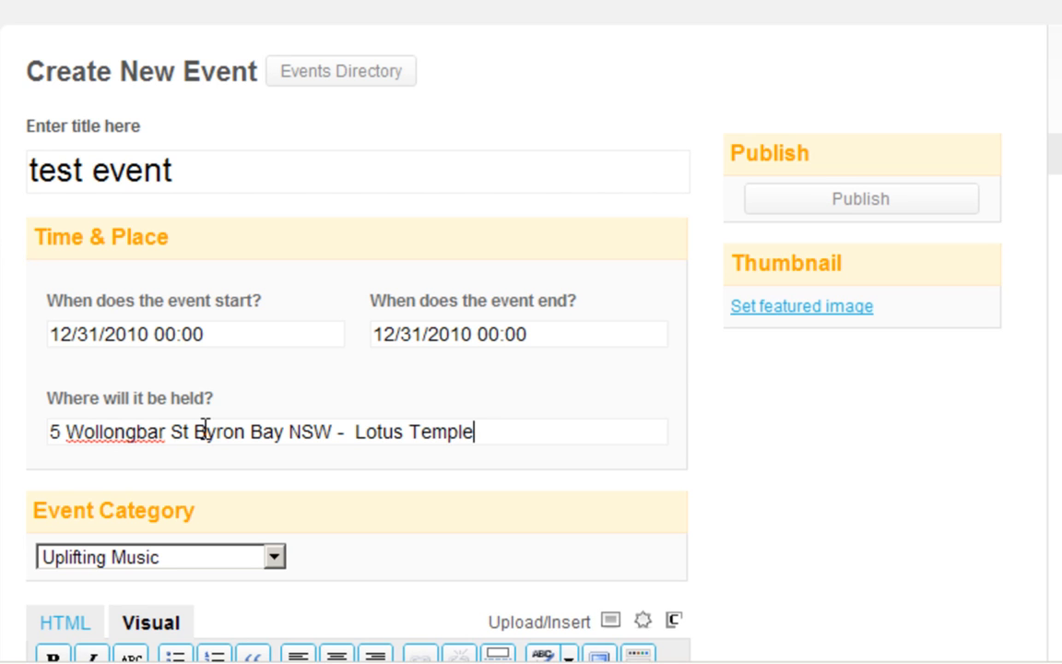
Enclose "Lotus Temple" in parentheses at the end of the venue address
click(352, 431)
key(End)
key(Down)
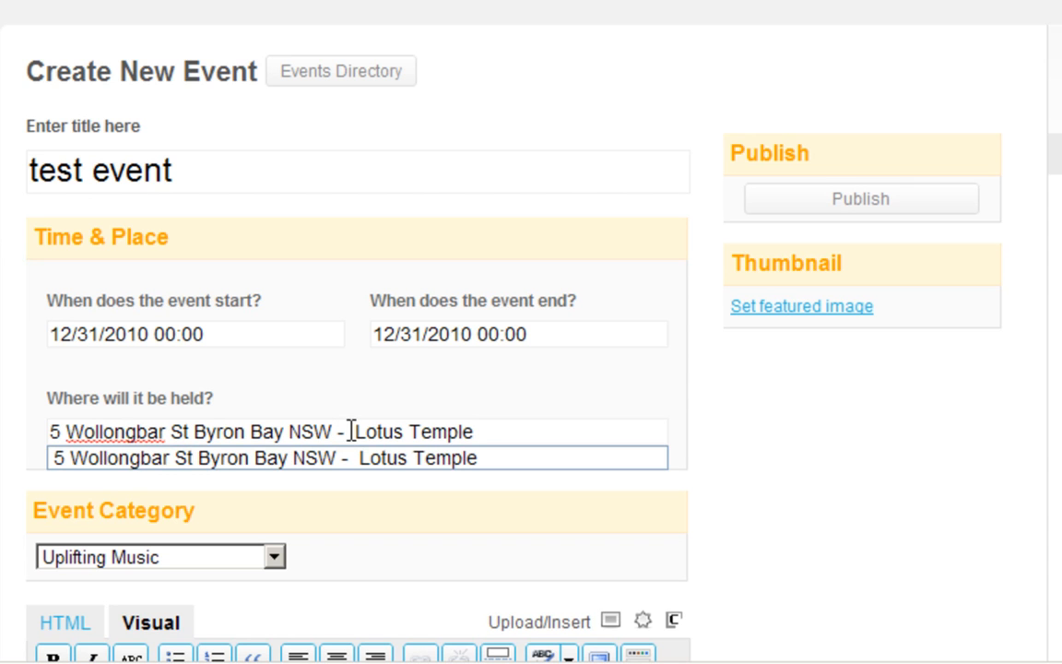
text(()
key(Right)
key(Right)
key(Right)
key(Right)
key(Right)
key(Right)
key(Right)
key(Right)
key(Right)
key(Right)
key(Right)
key(Right)
key(Right)
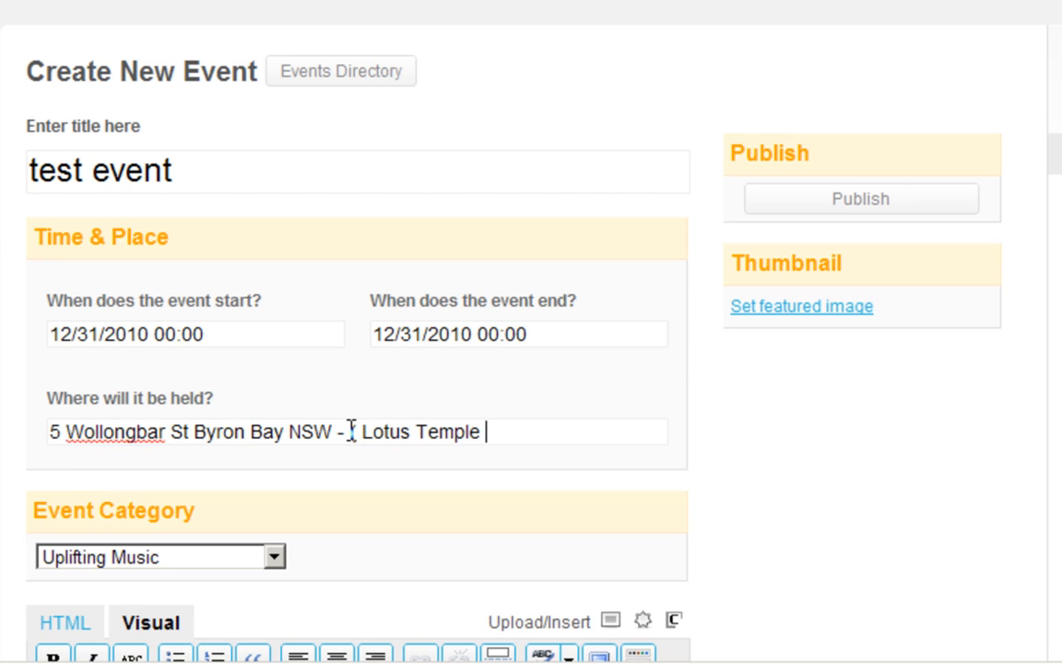
text())
Examine the venue marker on the event map at street level
scroll(531, 332, down, 10)
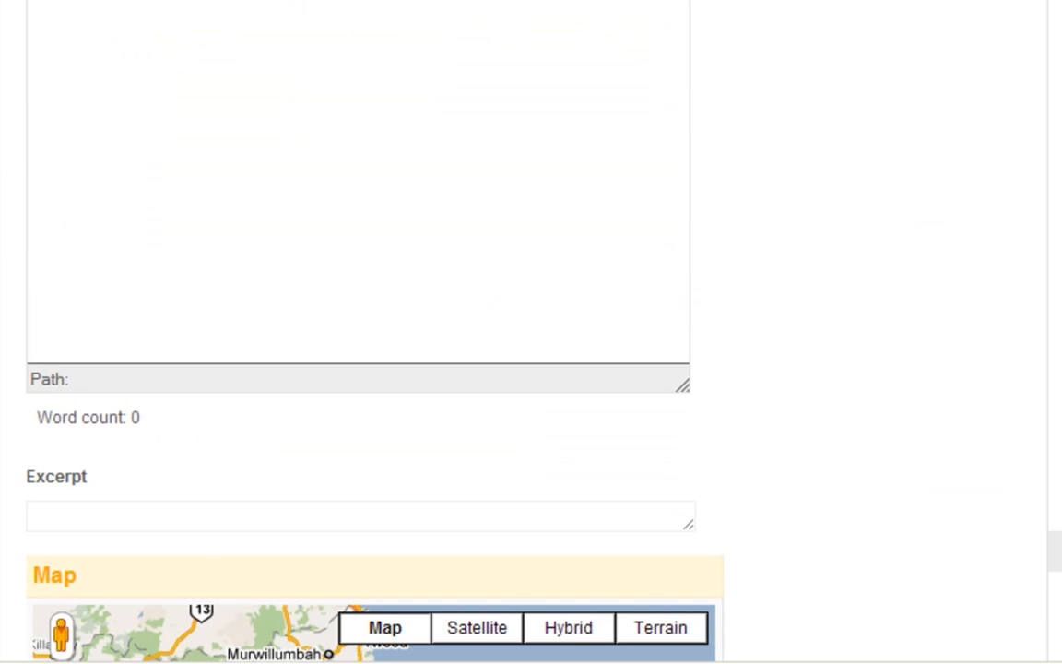
scroll(531, 332, down, 5)
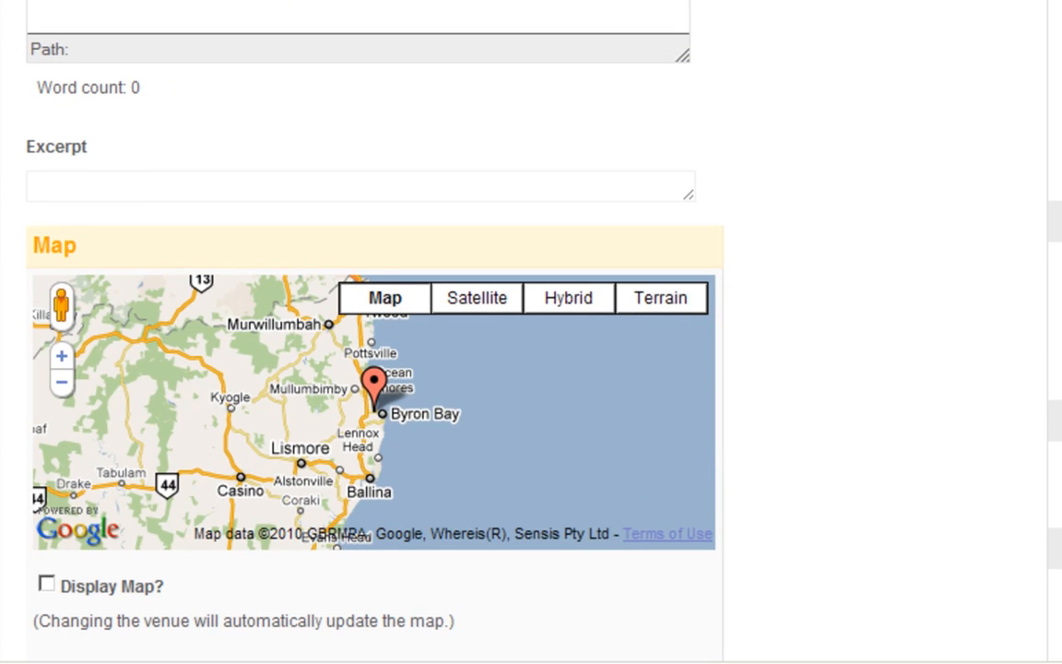
click(63, 357)
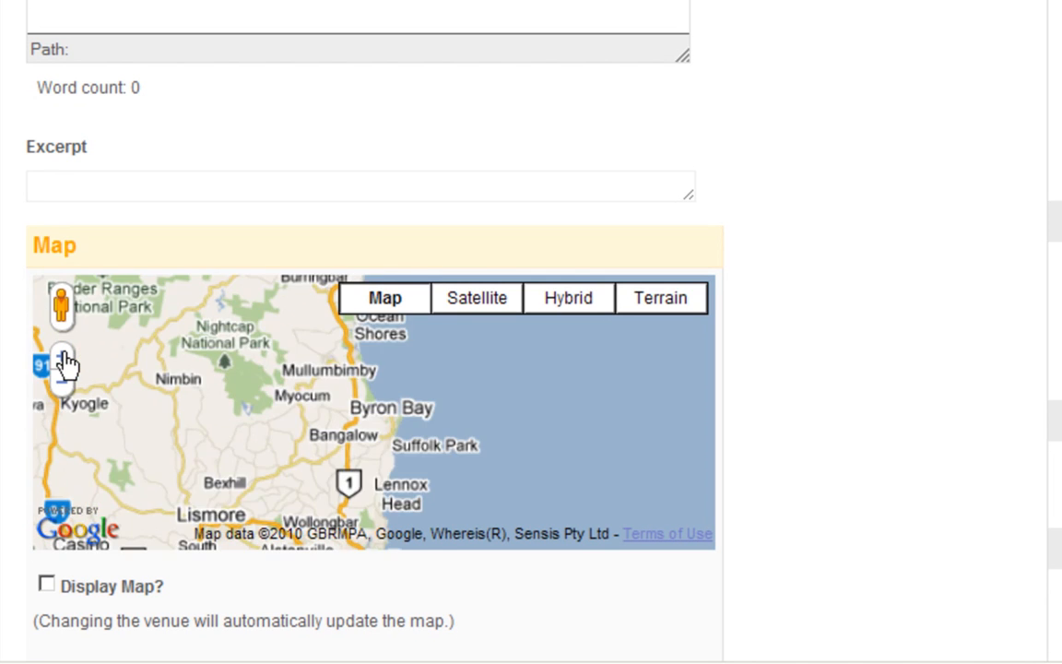
click(64, 359)
click(65, 359)
click(64, 360)
click(64, 360)
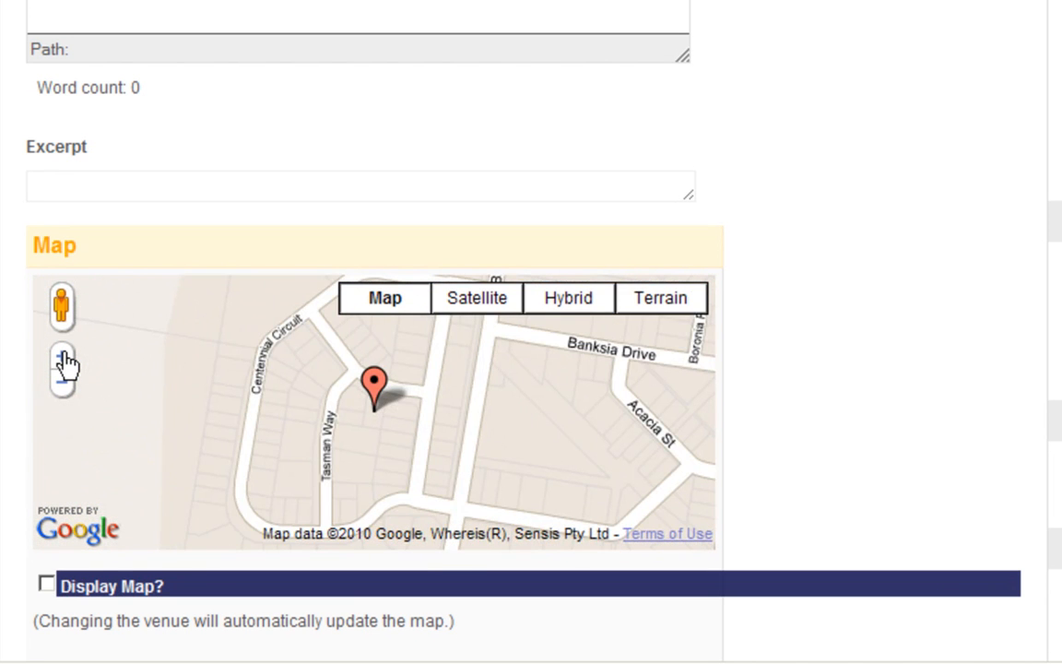
click(65, 360)
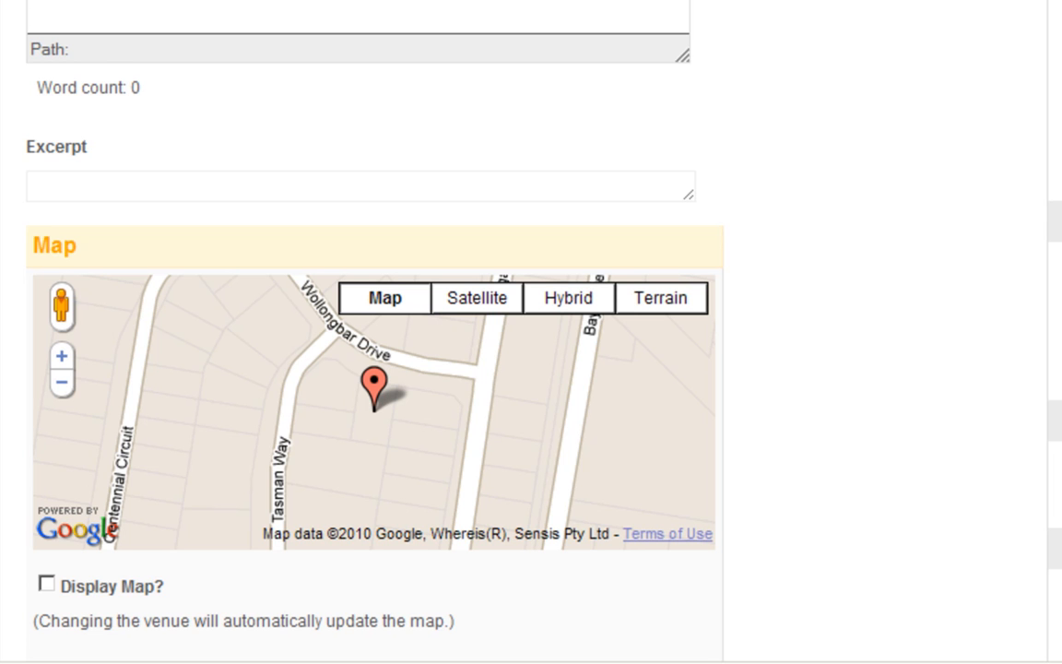
Set the event category to Other Uplifting Stuff
scroll(489, 341, up, 3)
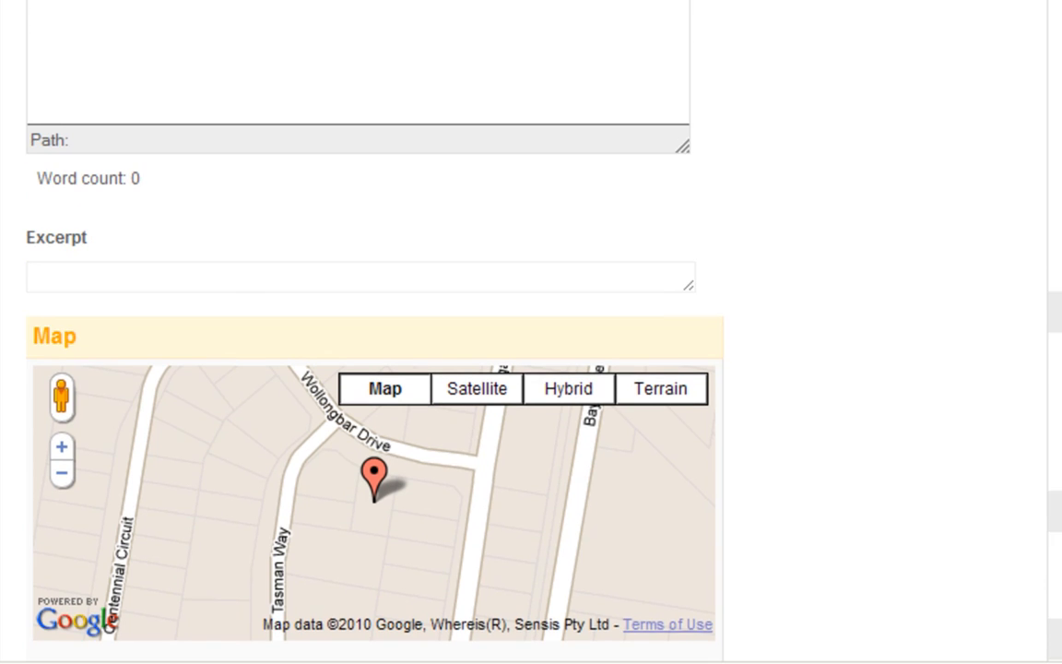
scroll(369, 369, up, 10)
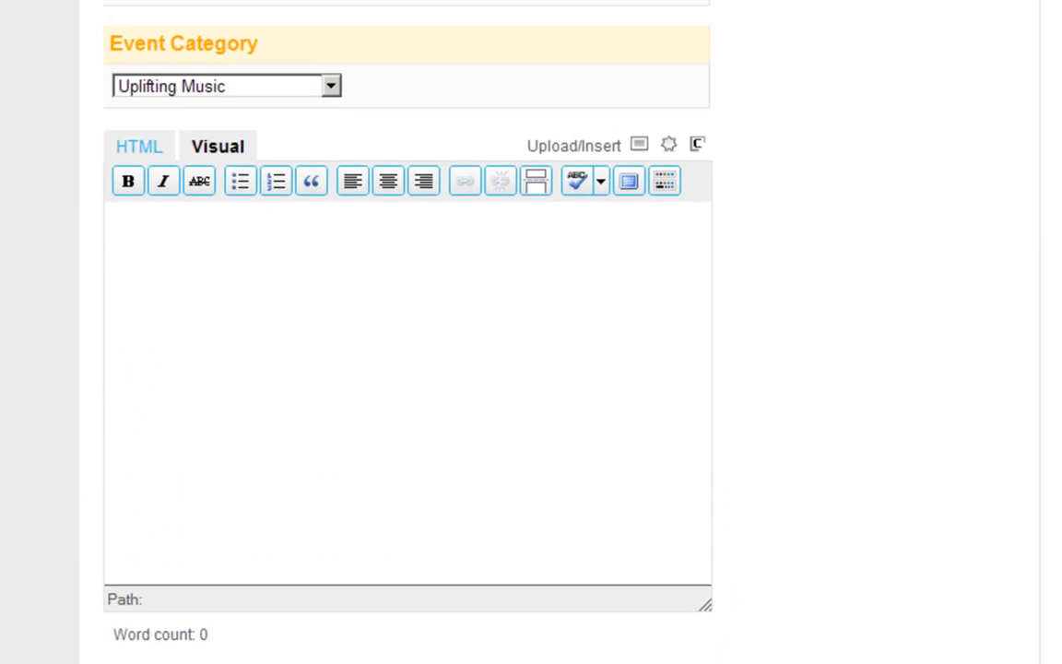
scroll(406, 369, up, 5)
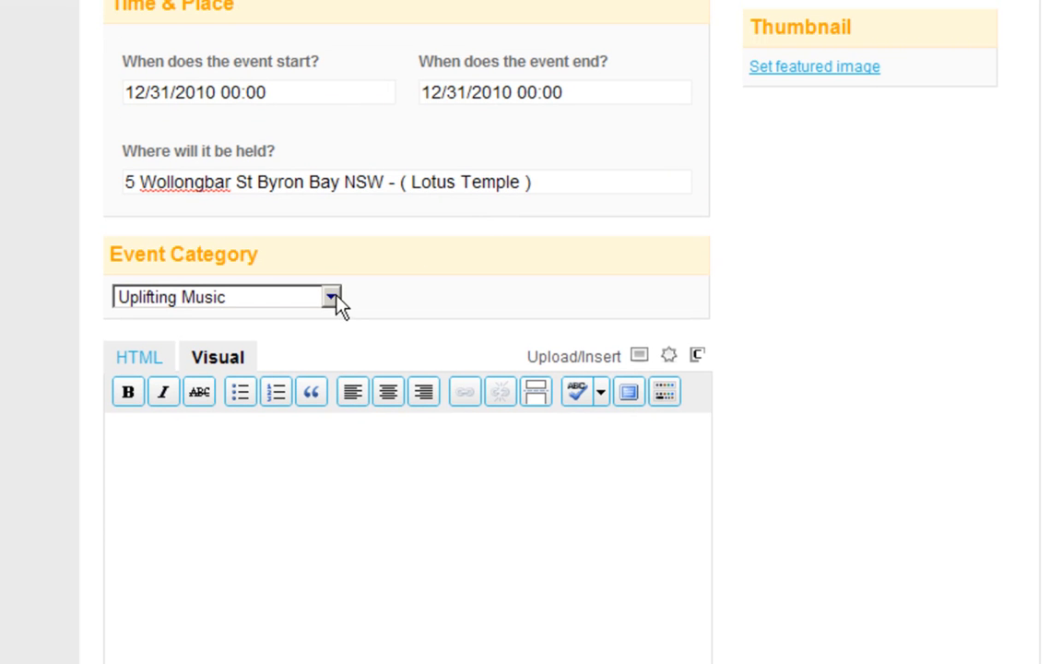
click(332, 297)
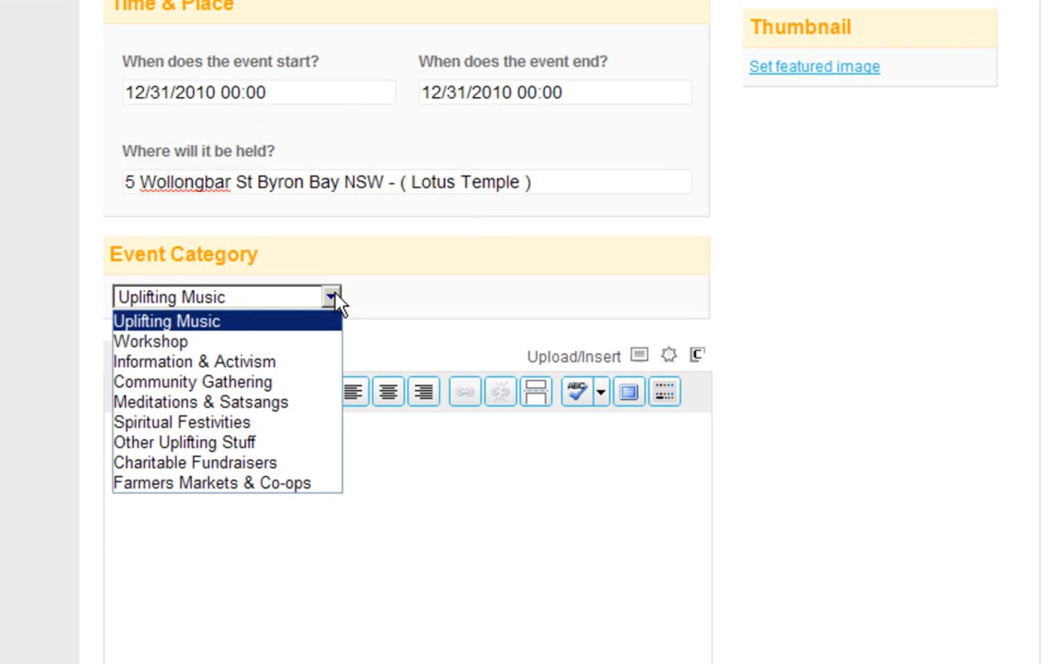
click(254, 444)
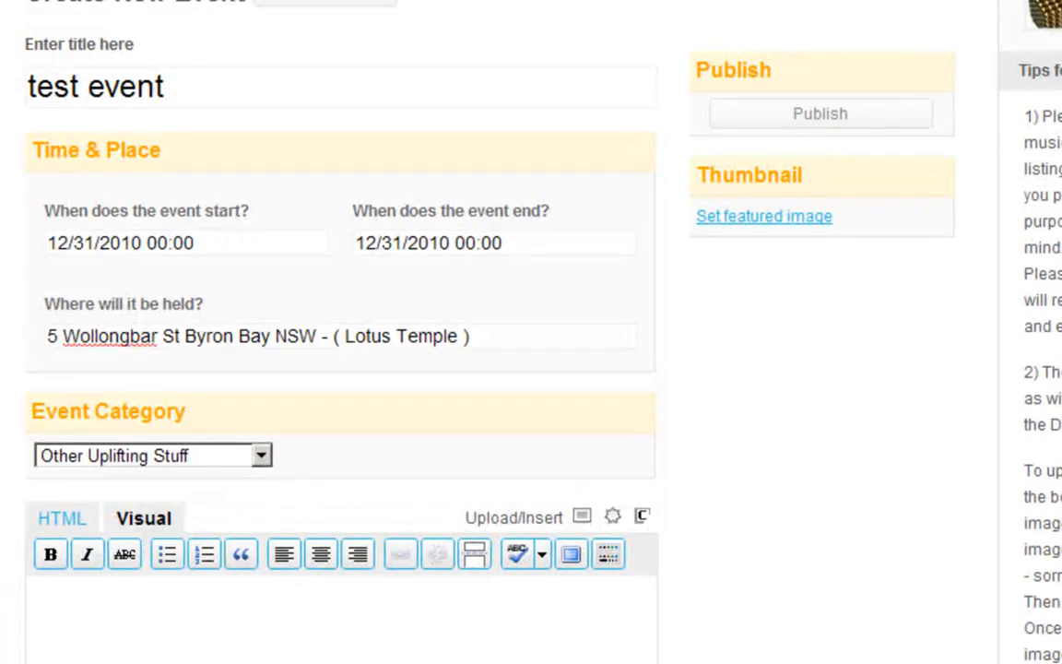
Enter two paragraphs in the event description, "dfghjk" and "ghjkmm"
scroll(494, 298, down, 5)
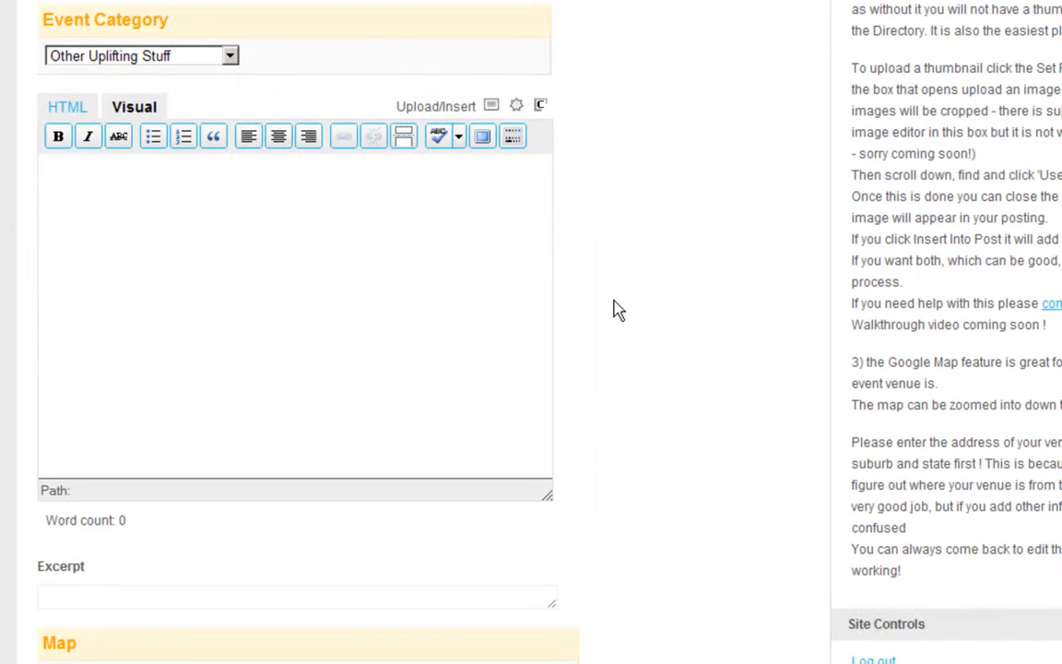
click(434, 187)
text(dfghjk)
key(Return)
text(ghjkmm)
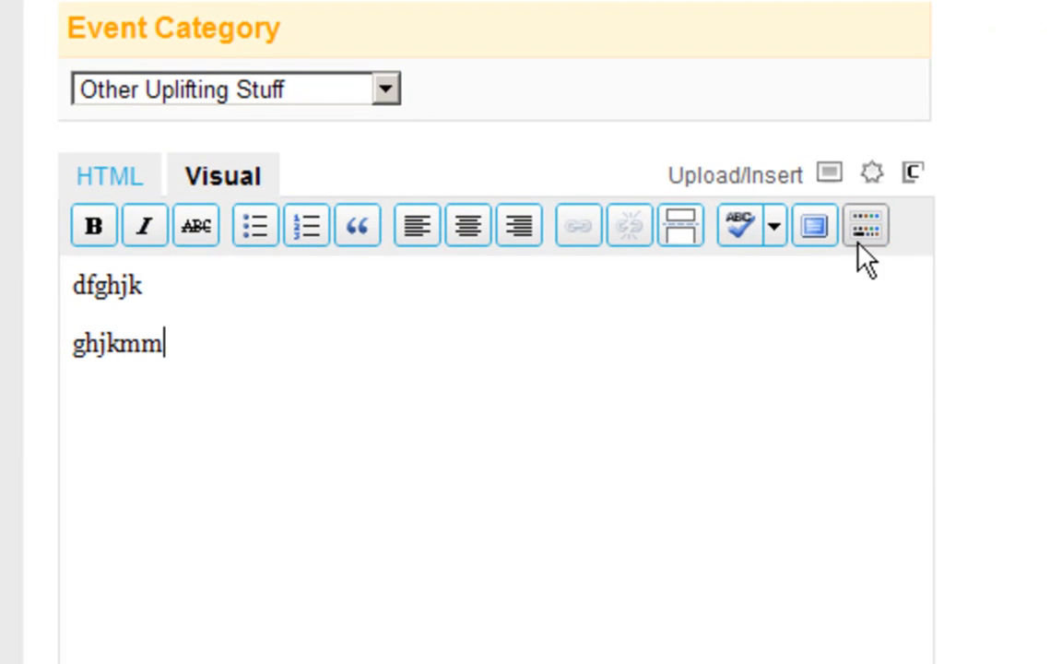
Format the second description paragraph, "ghjkmm", as an orange Heading 1
click(867, 231)
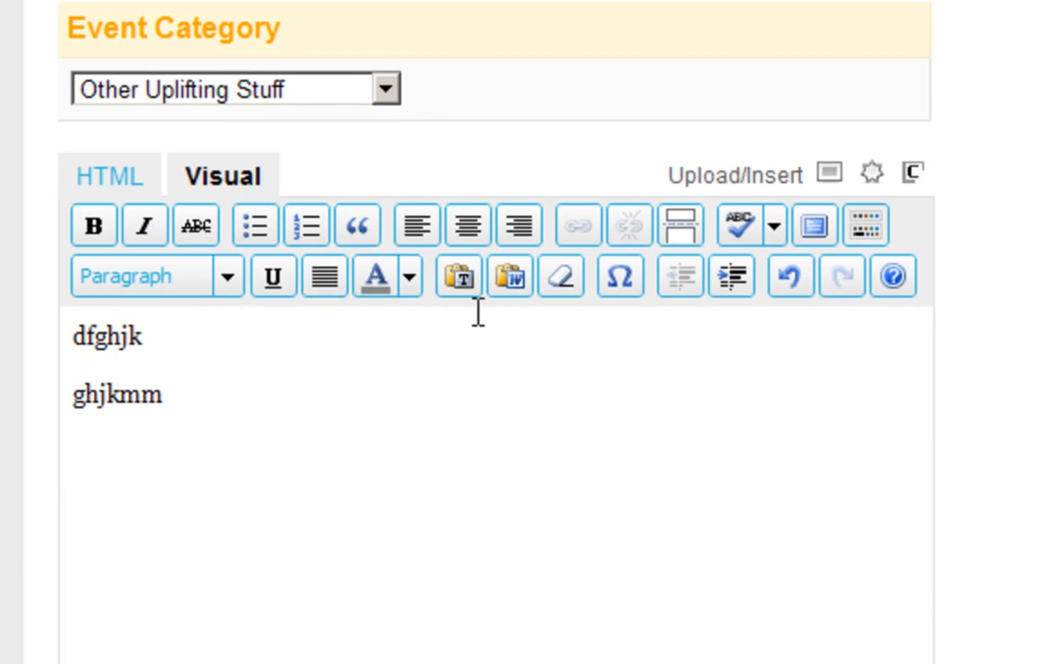
drag(219, 396, 30, 396)
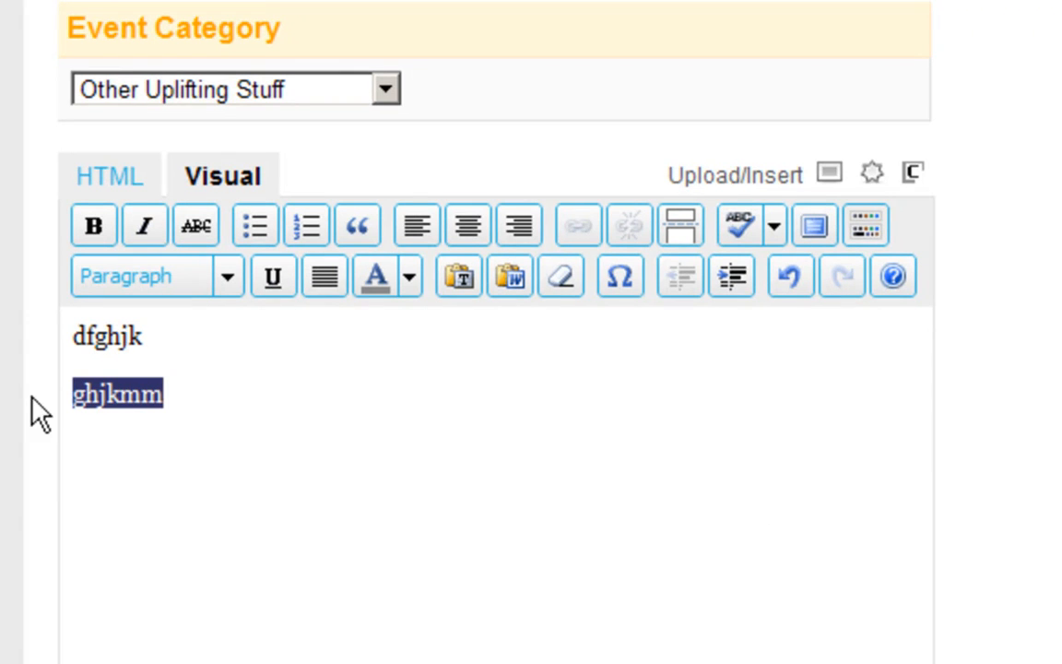
click(408, 276)
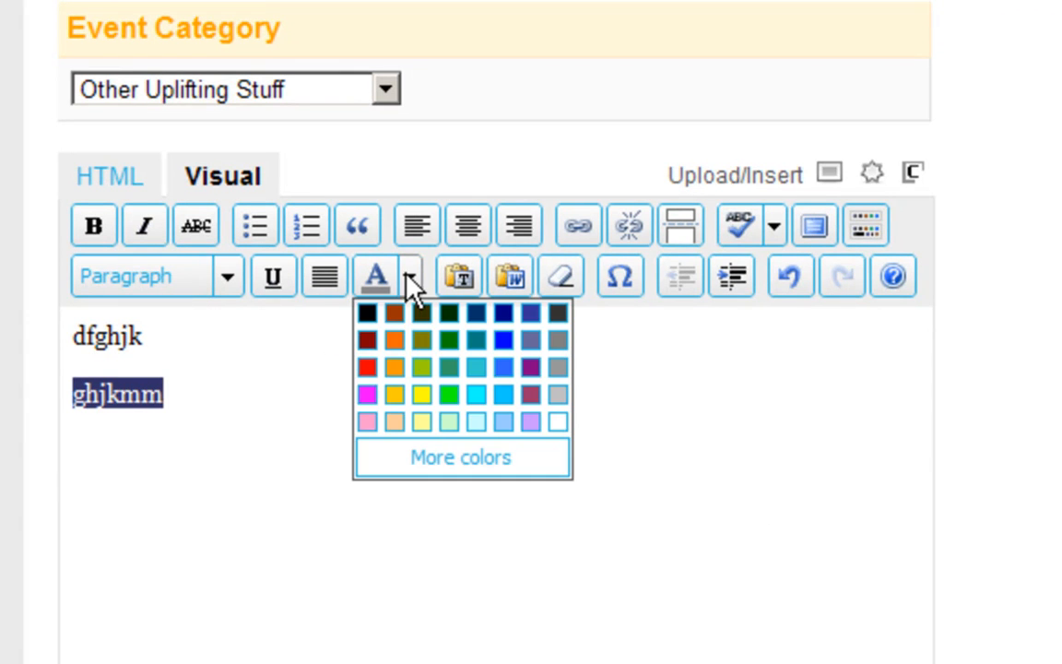
click(396, 341)
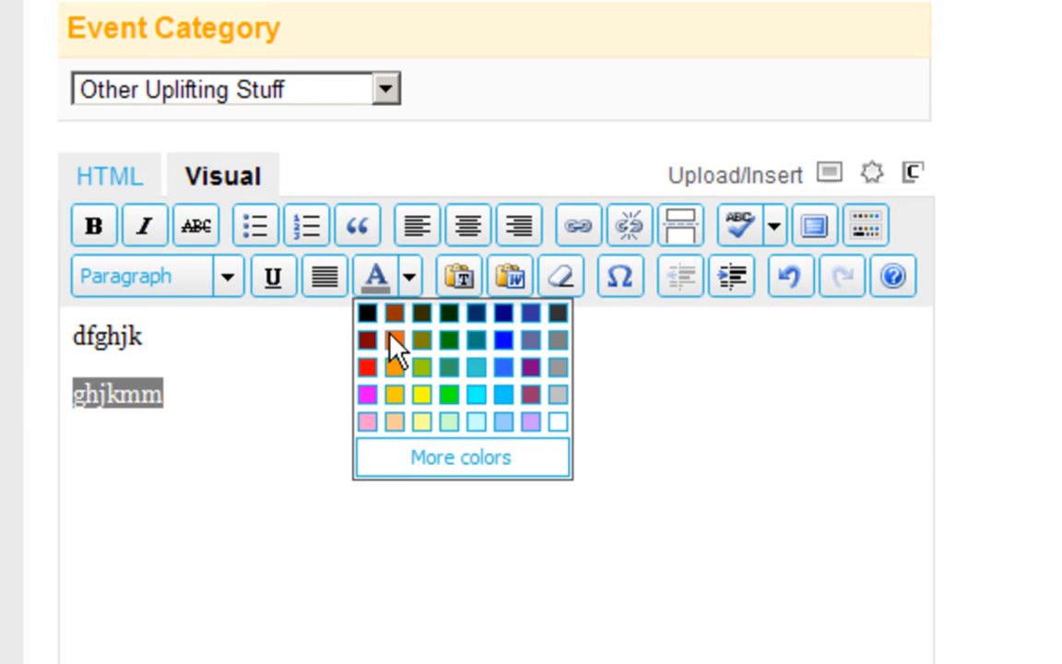
click(227, 281)
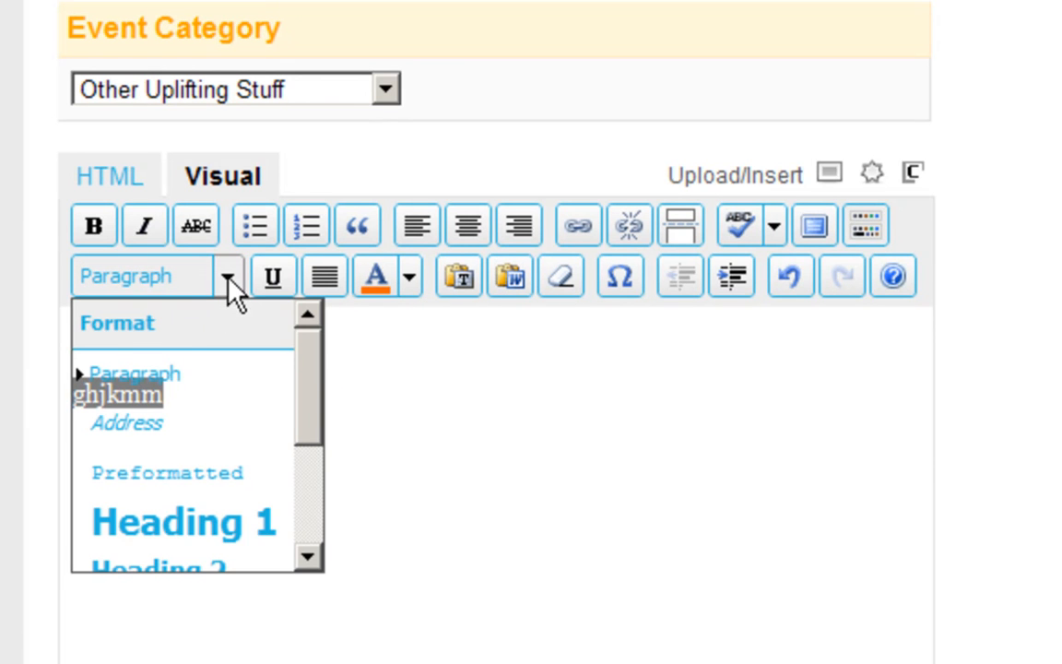
click(164, 537)
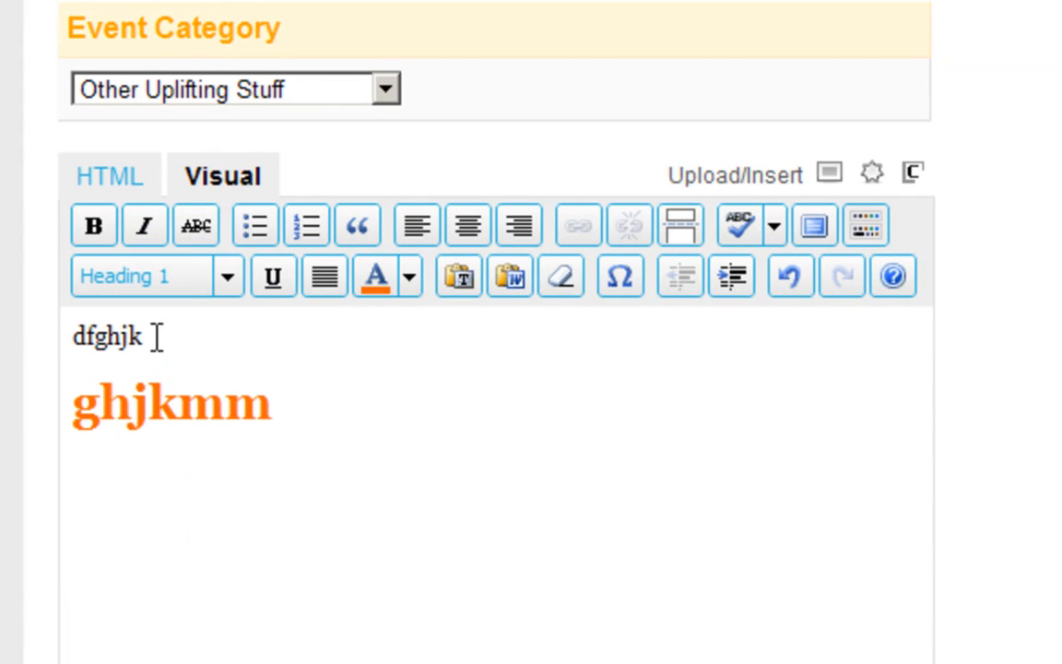
Make the first description paragraph, "dfghjk", bold
drag(159, 338, 36, 315)
click(93, 229)
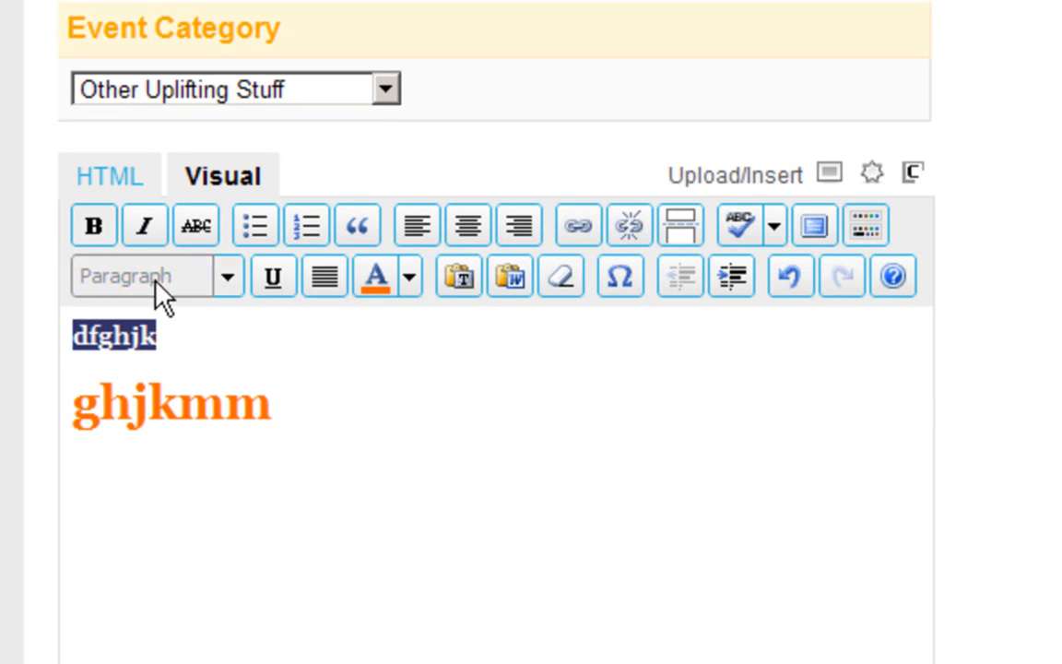
click(221, 332)
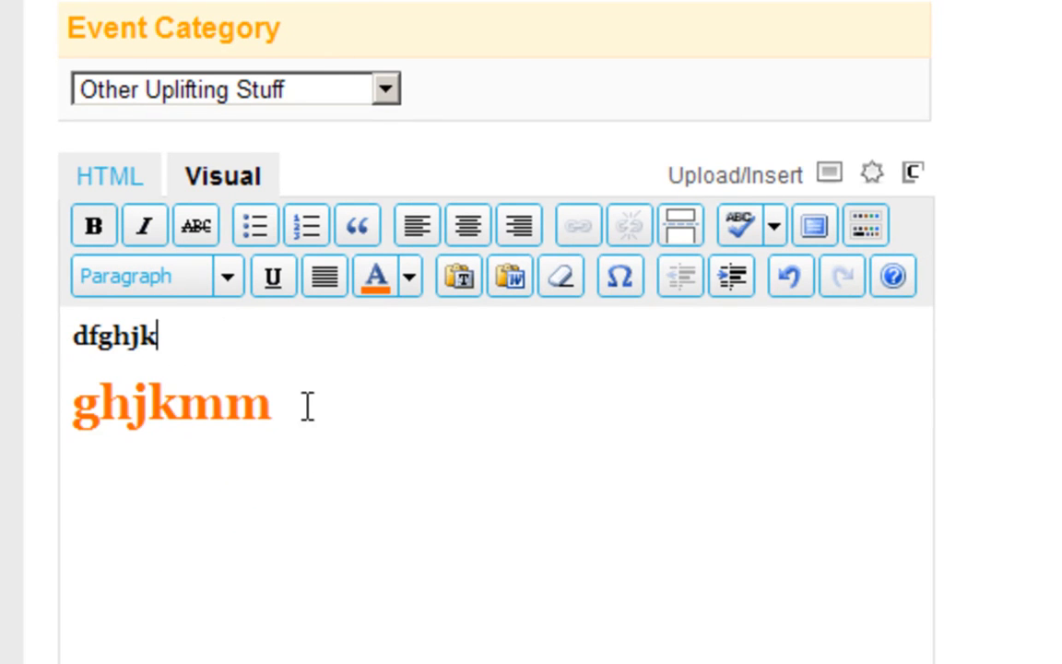
Upload the image "5d hypercube2.jpg" and insert it at full size on a new line below the "ghjkmm" heading
click(303, 416)
key(Return)
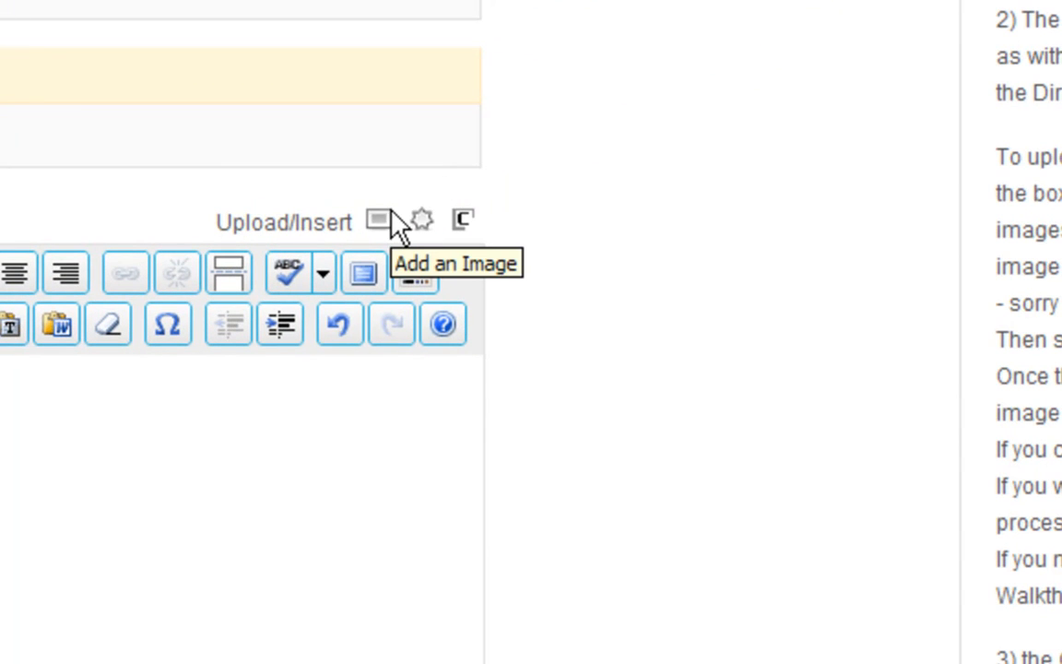
click(378, 222)
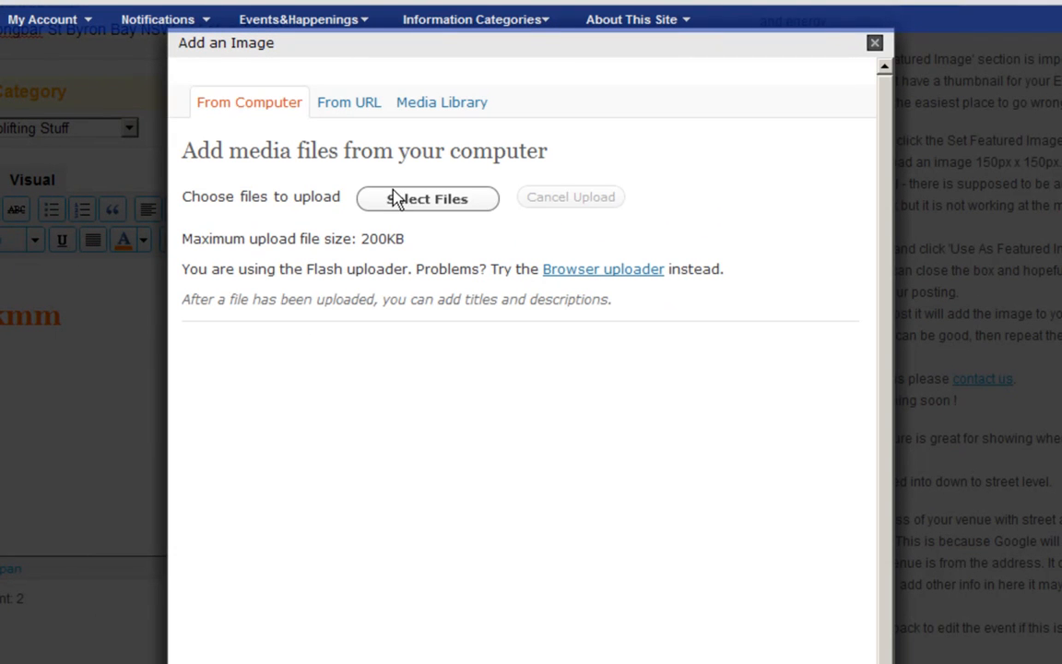
click(397, 206)
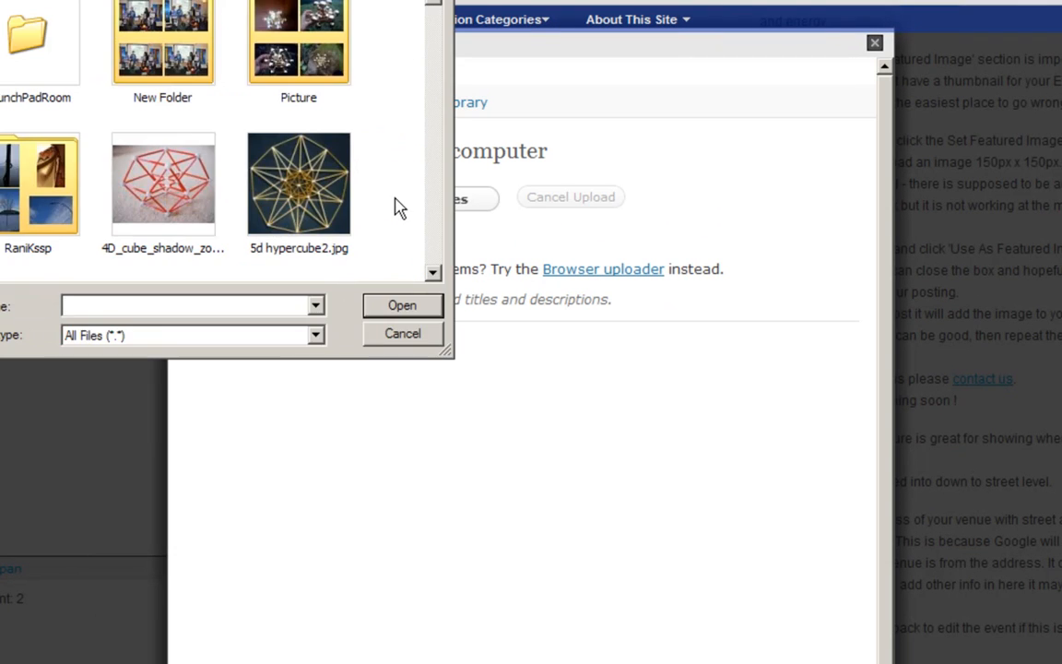
double_click(318, 205)
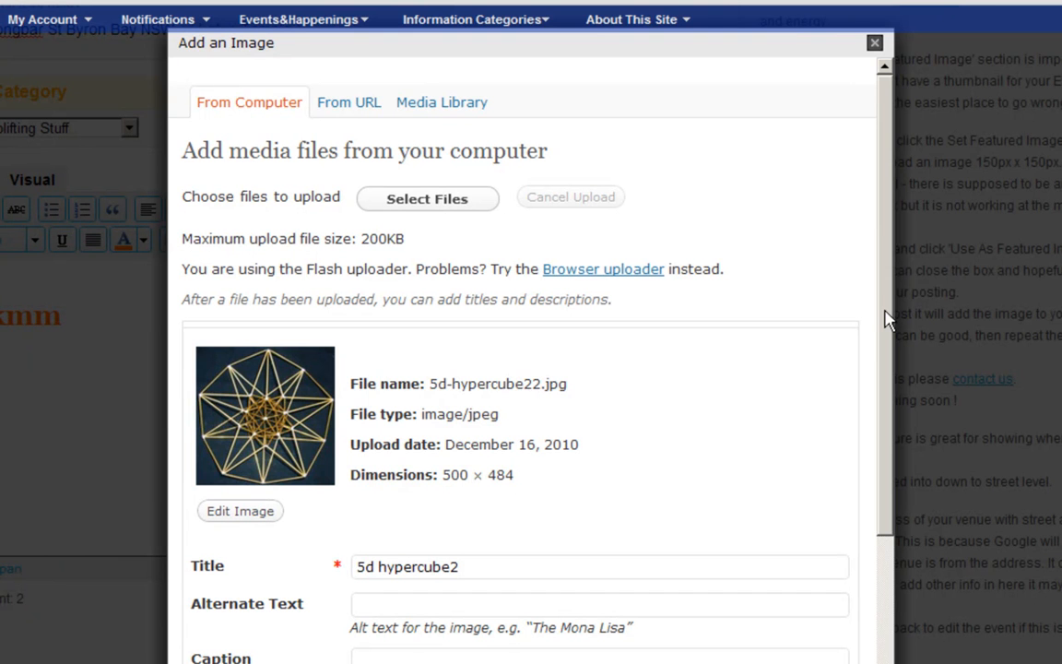
drag(884, 318, 891, 524)
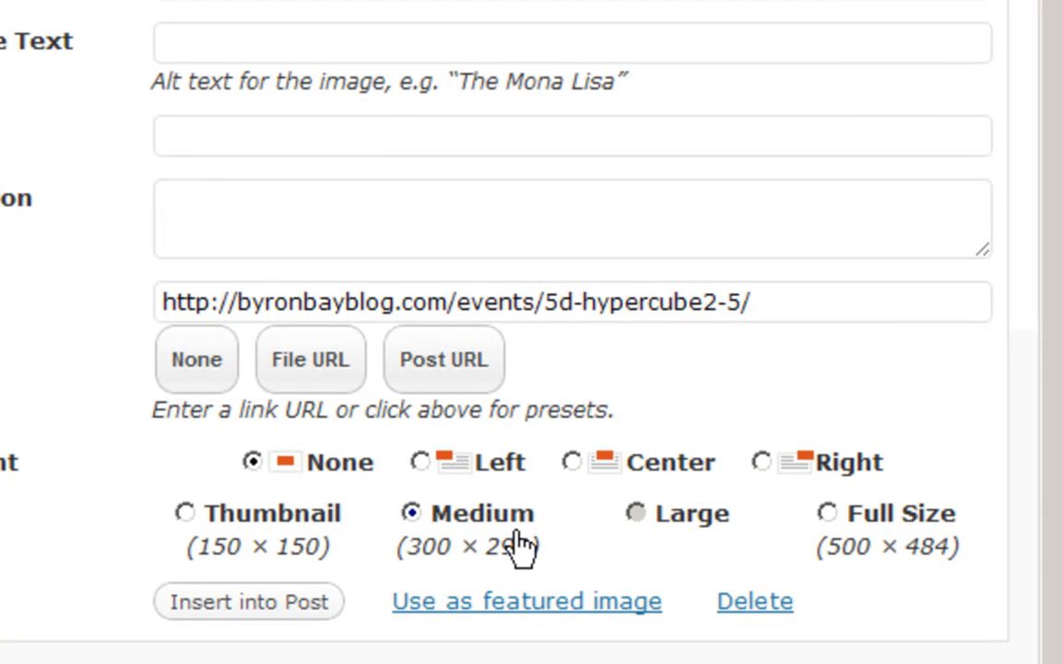
click(827, 513)
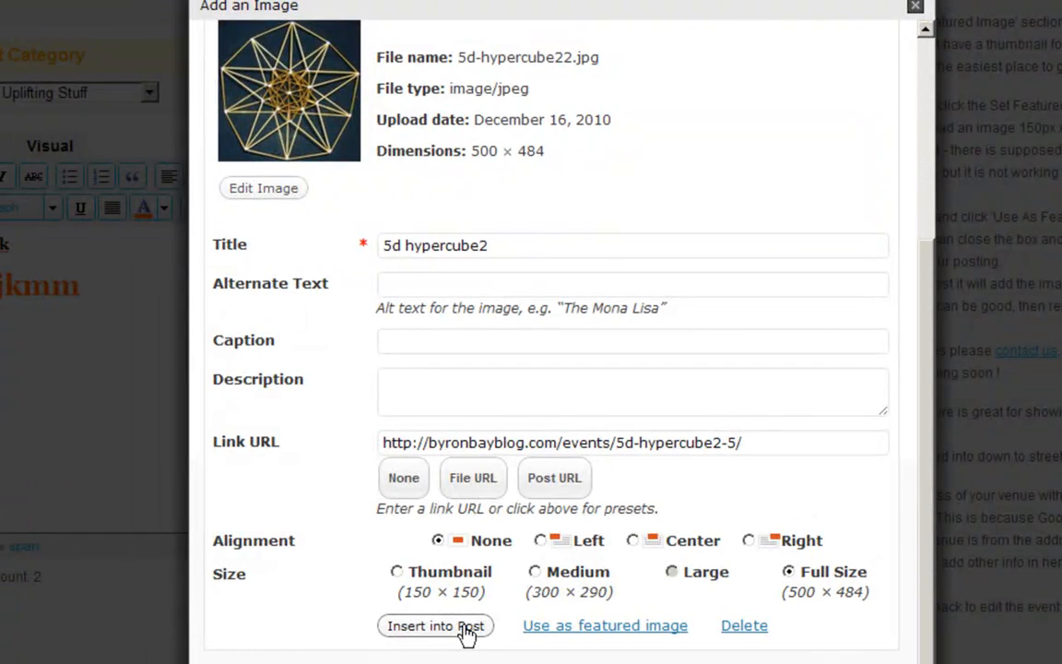
click(435, 626)
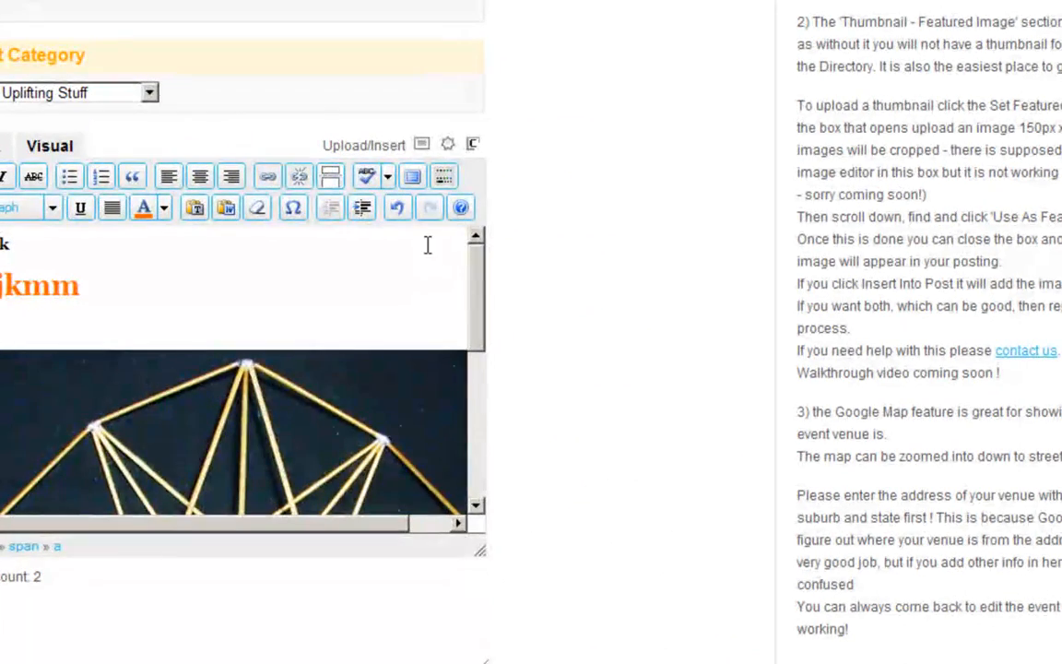
Set the uploaded 5d hypercube2 gallery image as the event's featured image and return to the event form
click(421, 148)
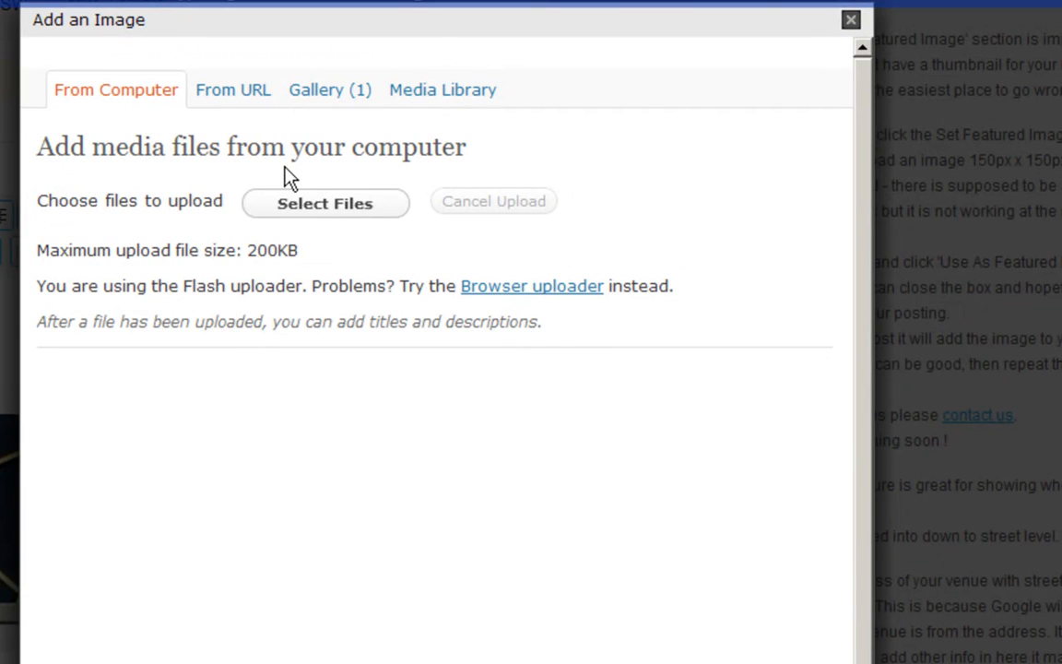
click(332, 92)
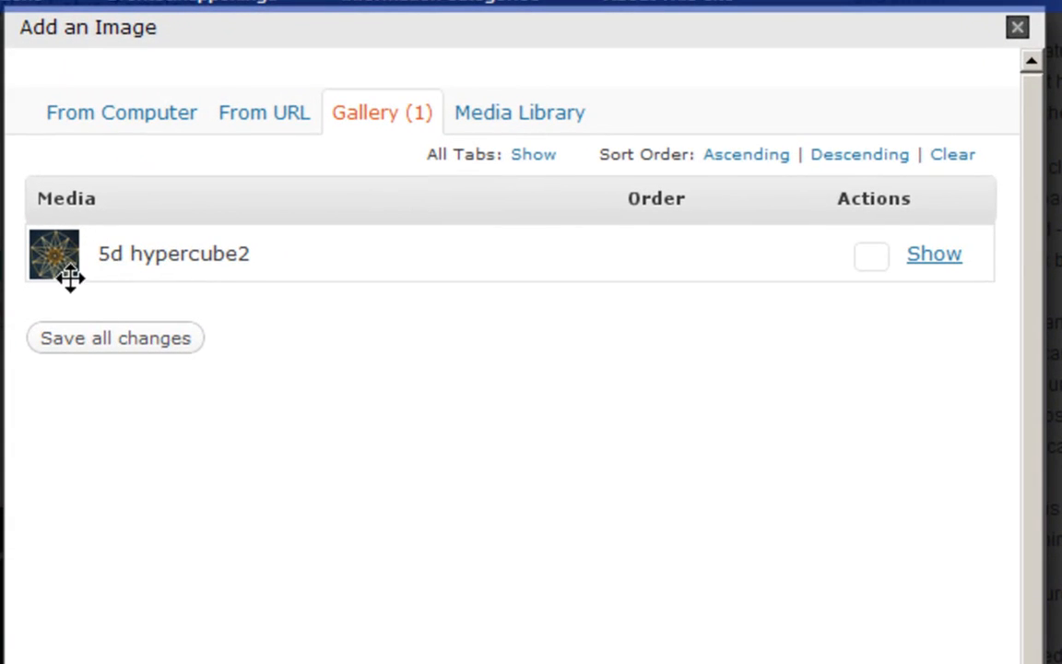
click(934, 258)
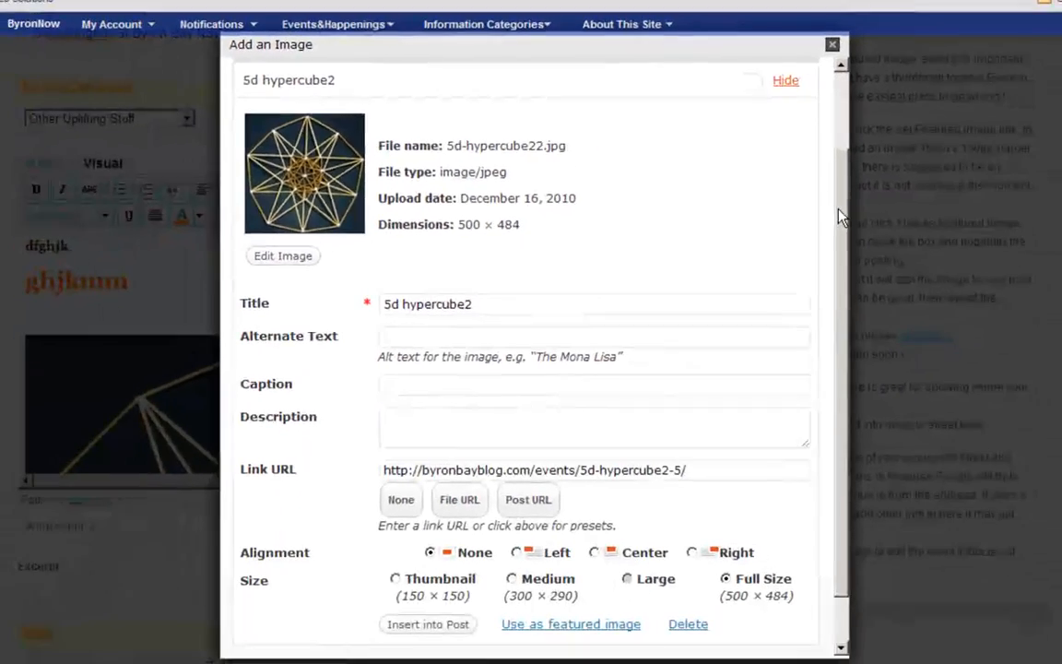
scroll(598, 561, down, 2)
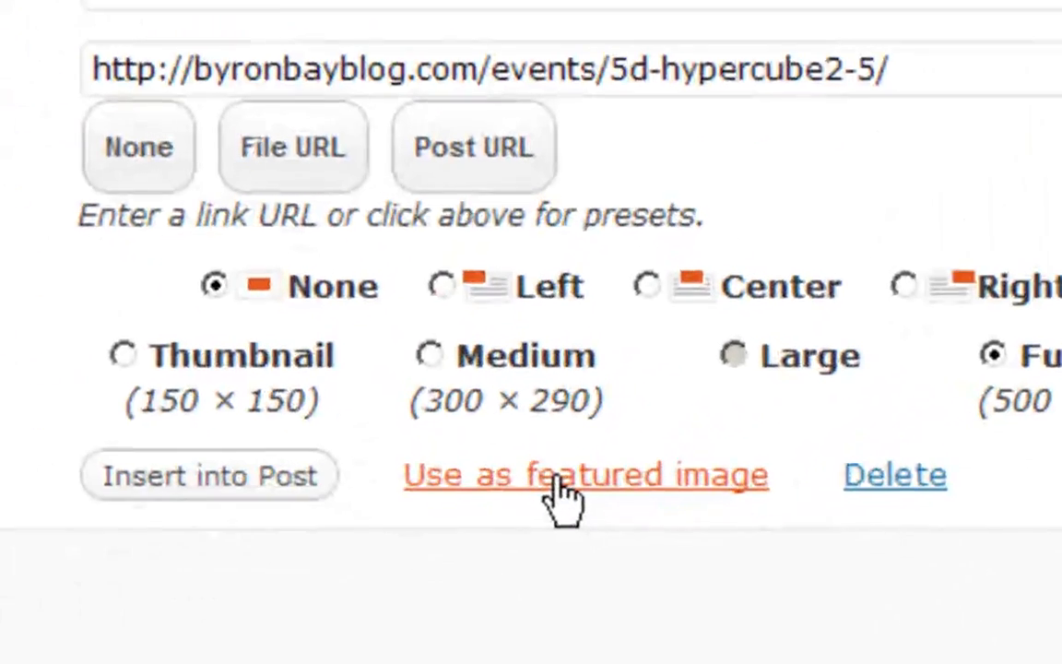
click(556, 484)
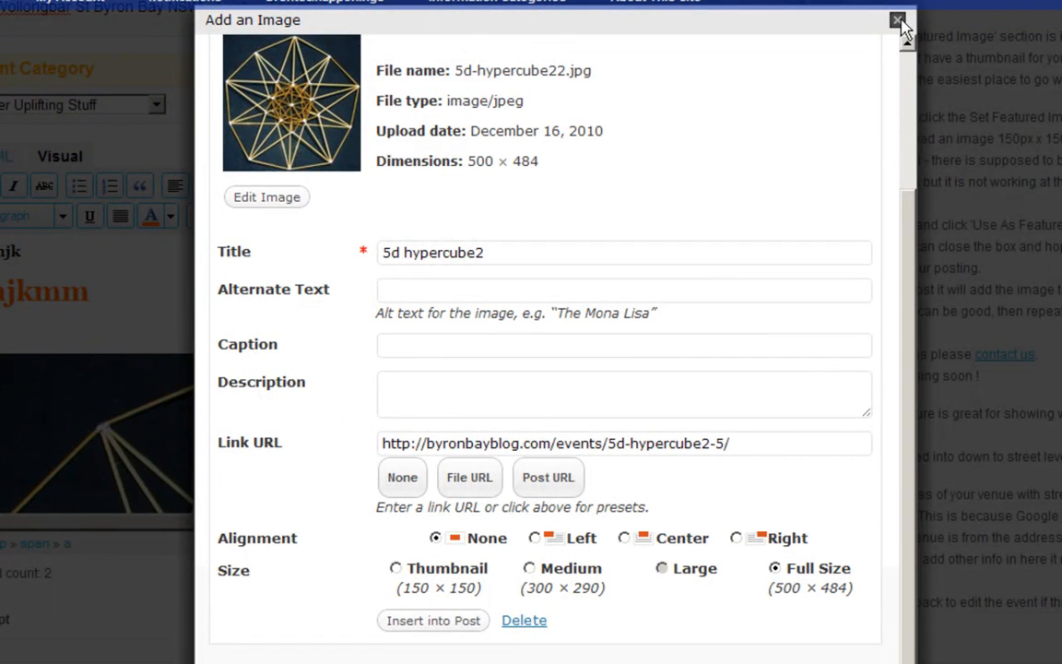
click(899, 21)
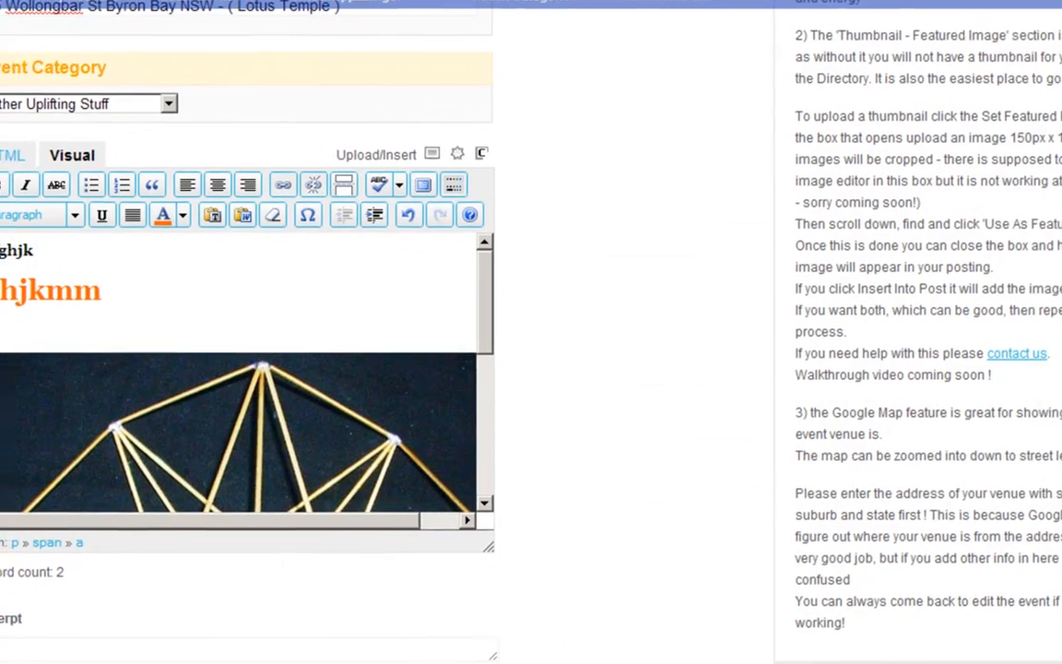
Enter "My short explanation" as the event excerpt
scroll(531, 332, down, 5)
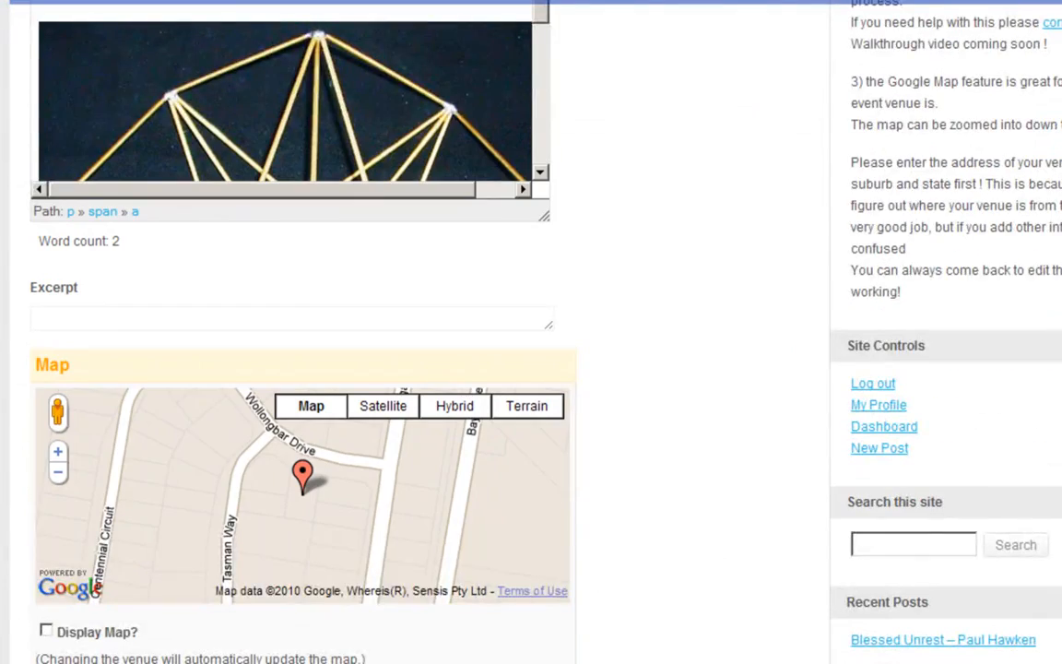
scroll(531, 332, down, 1)
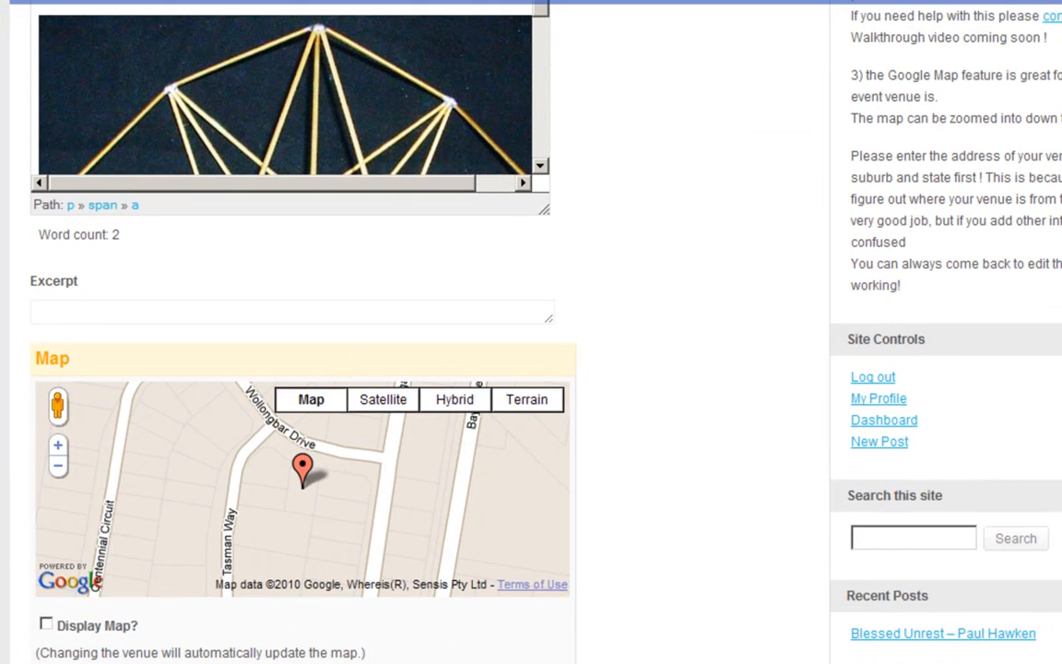
click(470, 308)
text(My short explanayion)
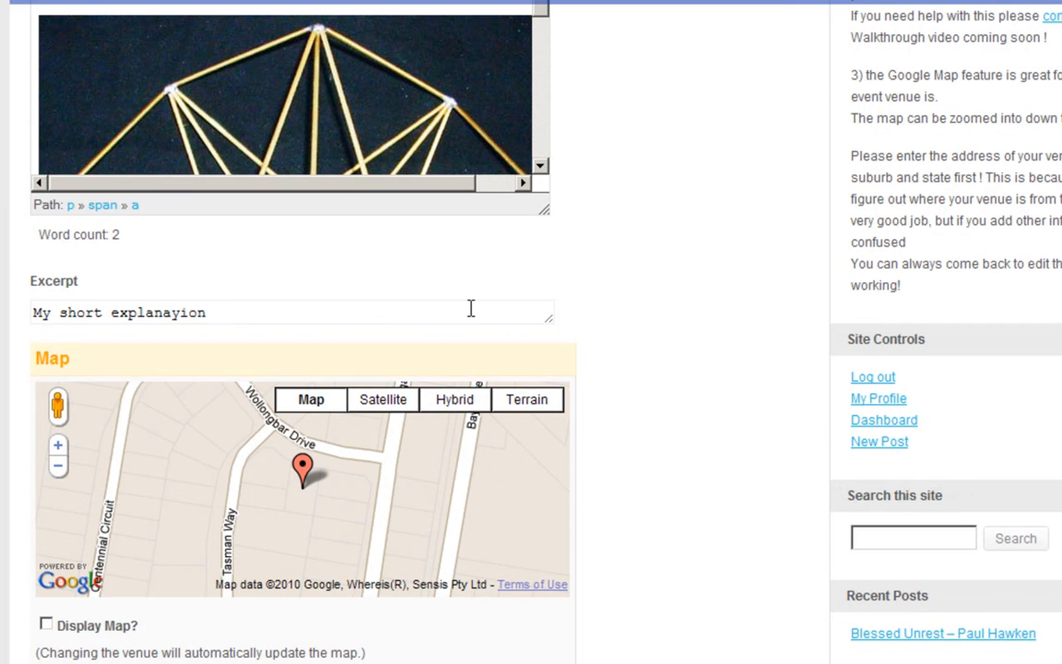
key(Left)
key(Left)
key(Left)
key(BackSpace)
text(t)
Enable map display for the event and publish it
click(47, 626)
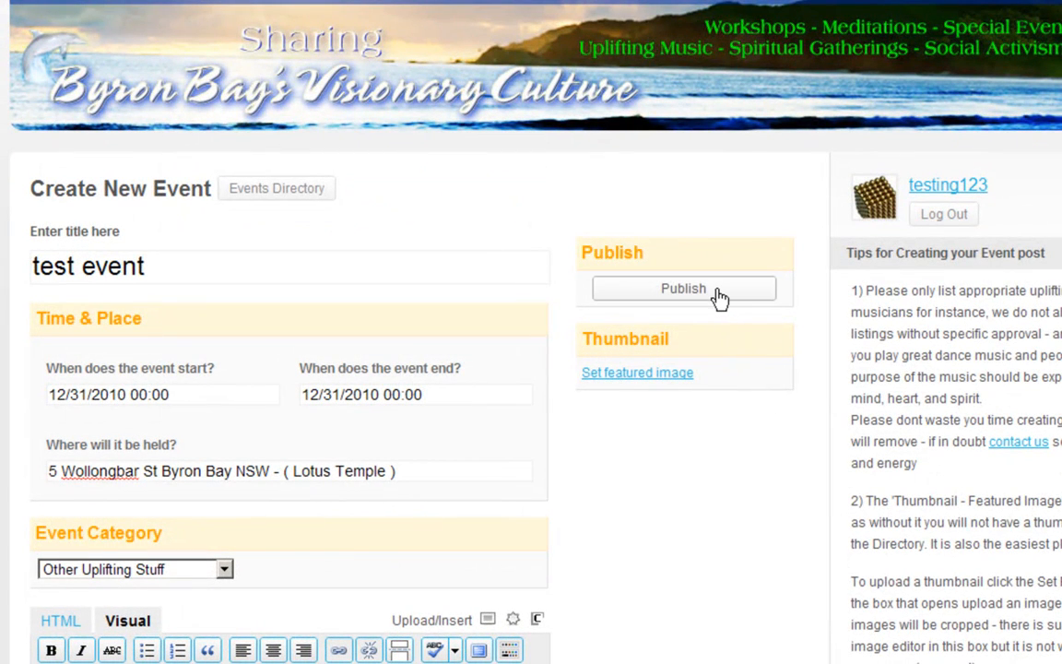
click(718, 291)
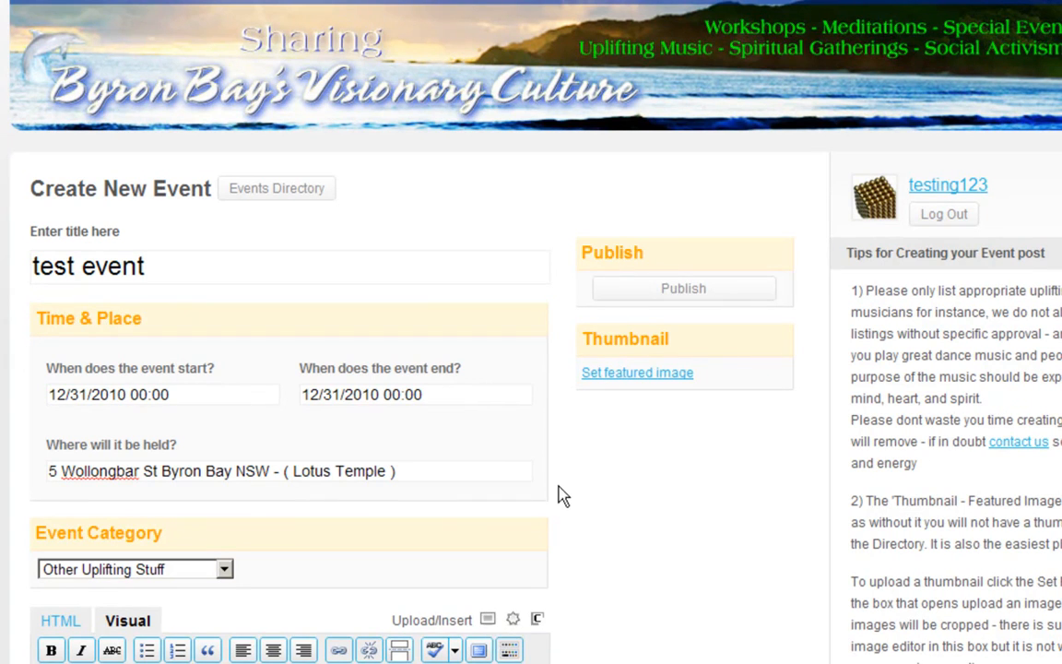
click(671, 293)
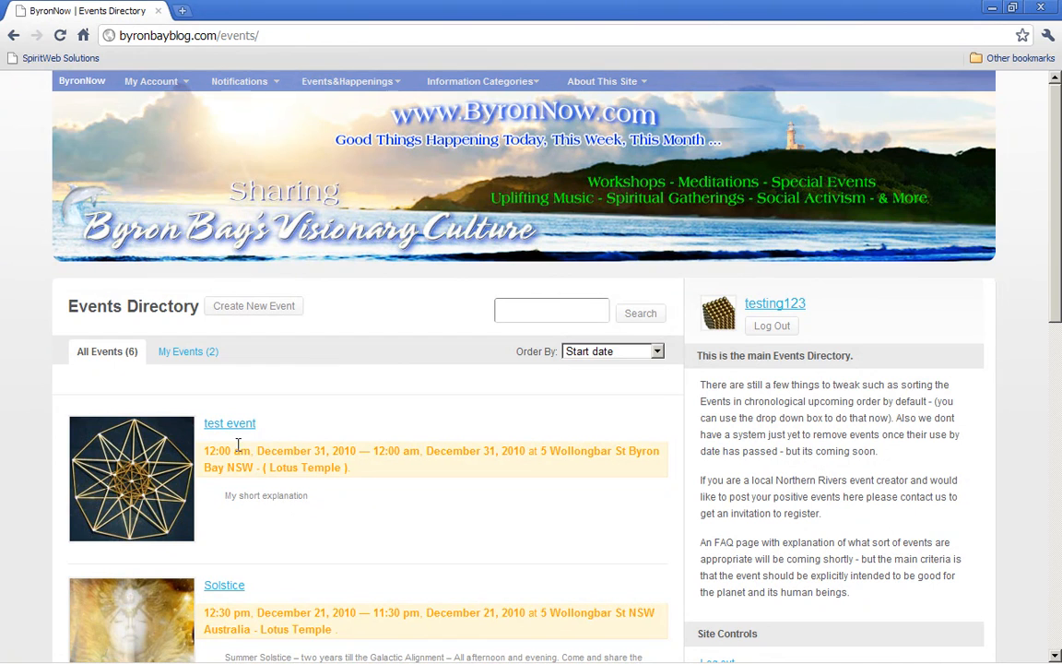
View the published test event's page and check its thumbnail, date and venue, description and image
click(145, 438)
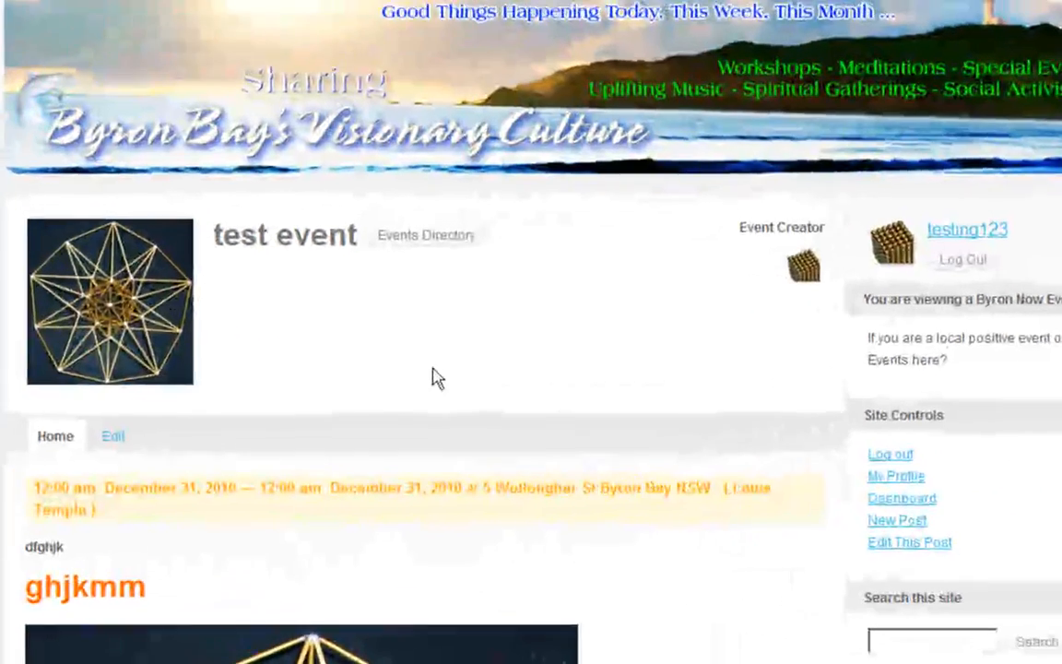
scroll(531, 332, down, 2)
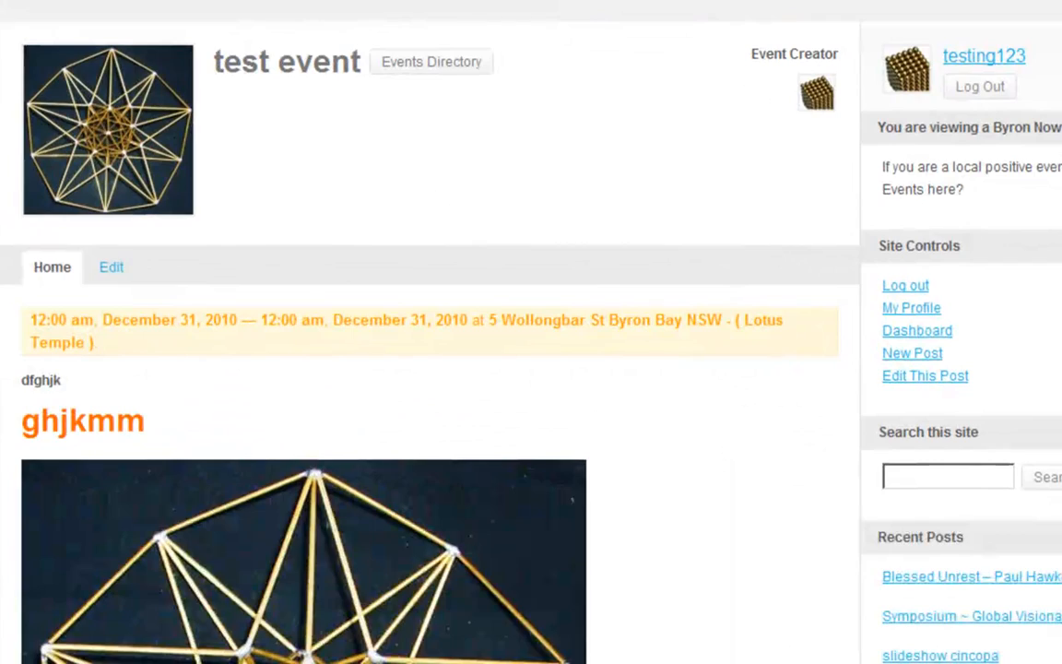
scroll(531, 332, down, 8)
scroll(531, 332, up, 8)
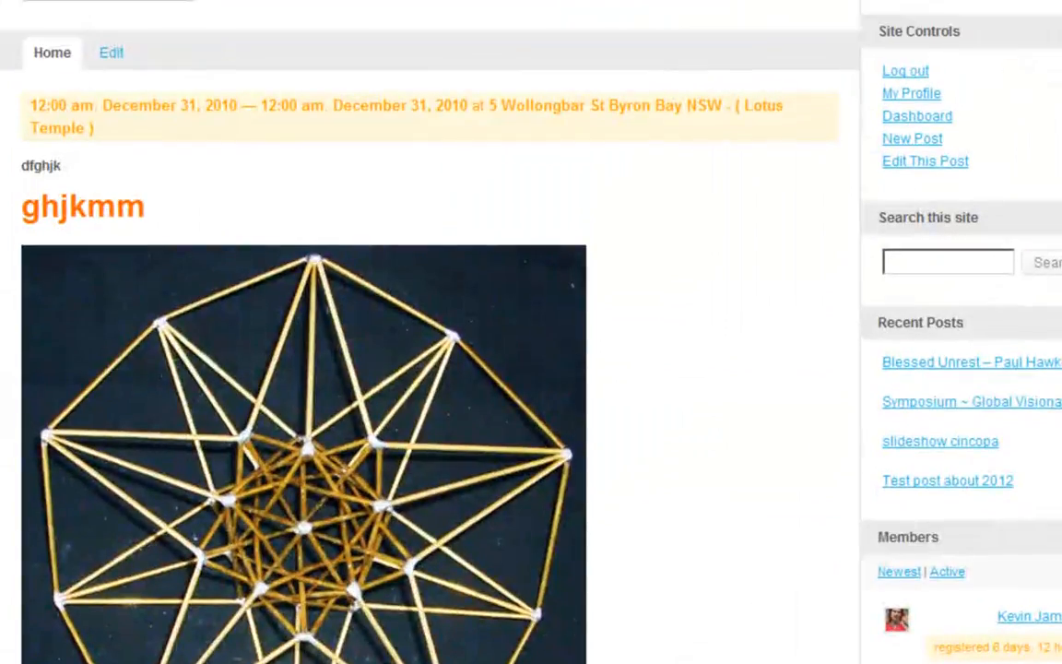
scroll(531, 332, up, 2)
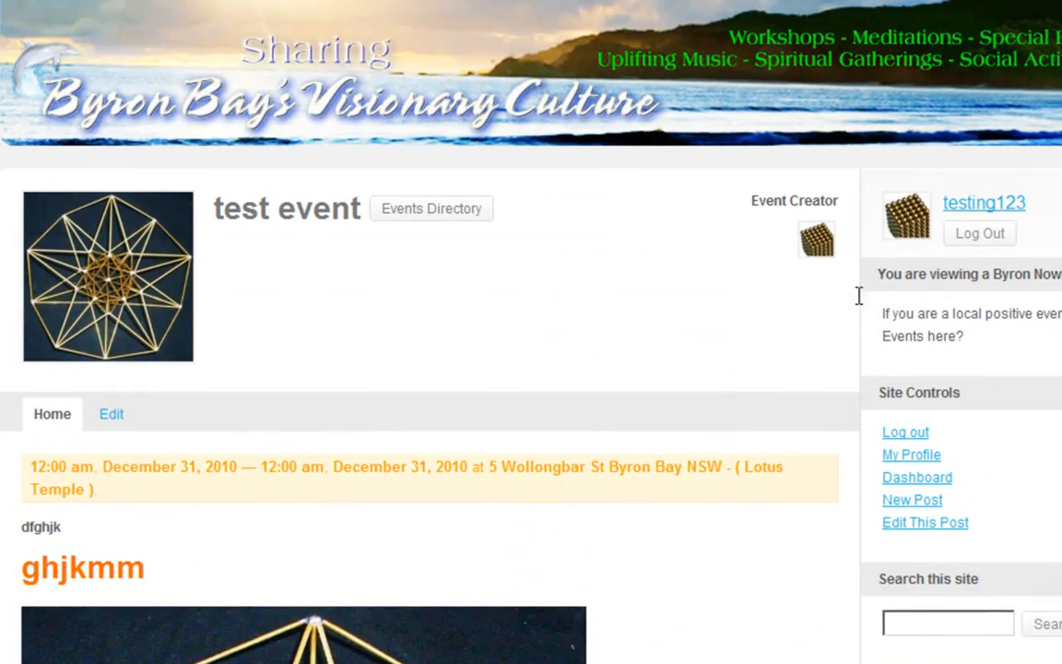
Reopen the test event for editing, review its fields and submit an update
click(112, 416)
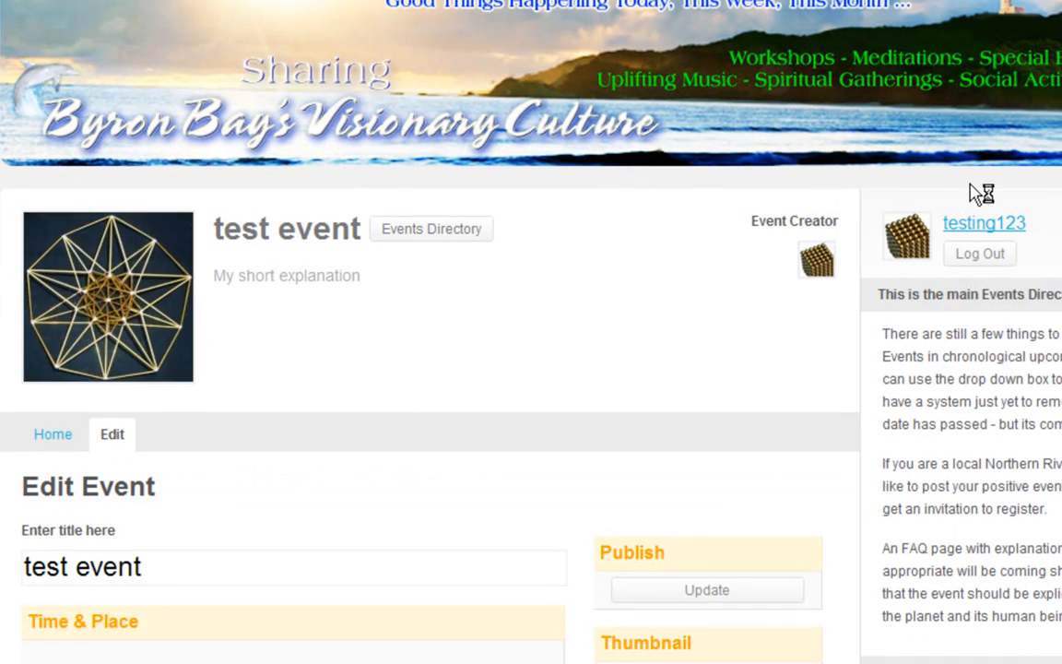
scroll(531, 369, down, 4)
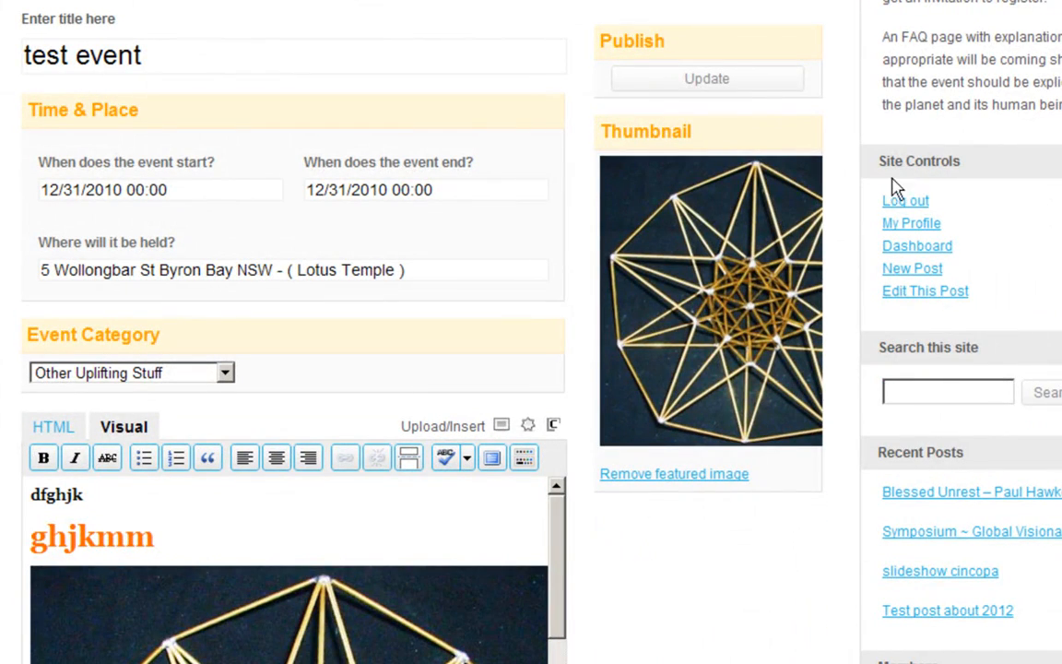
click(701, 70)
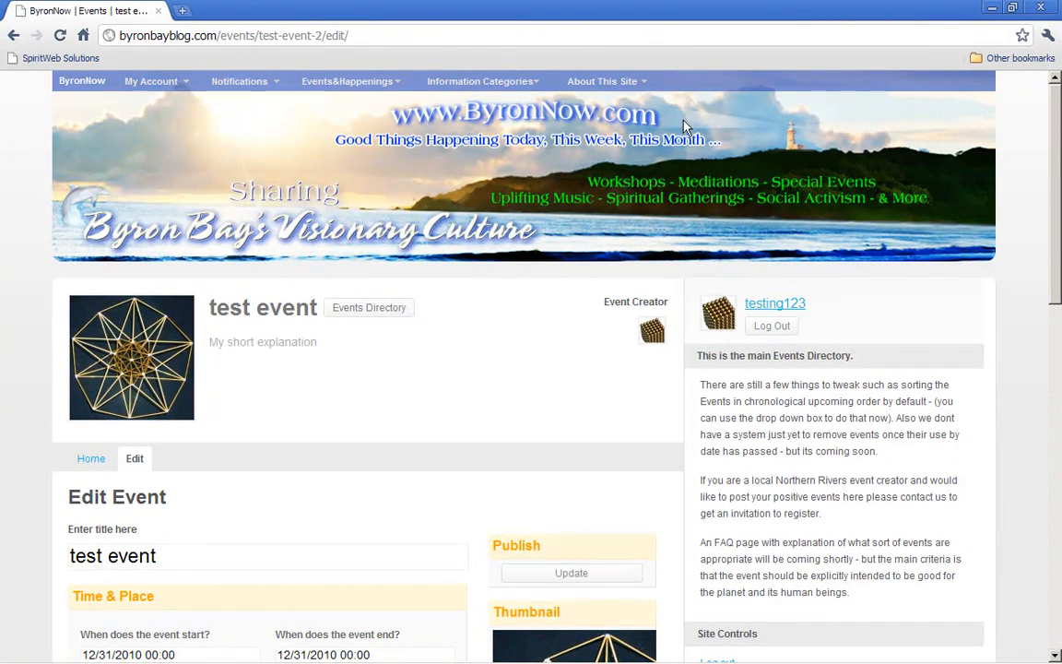
Open the site's Contact page
mouse_move(601, 89)
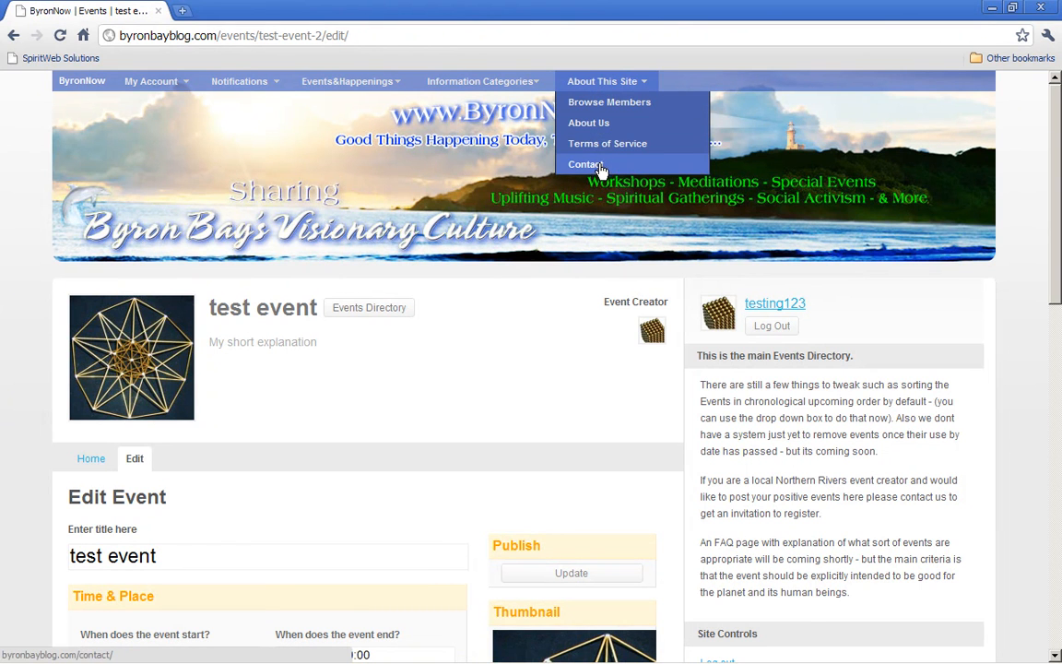